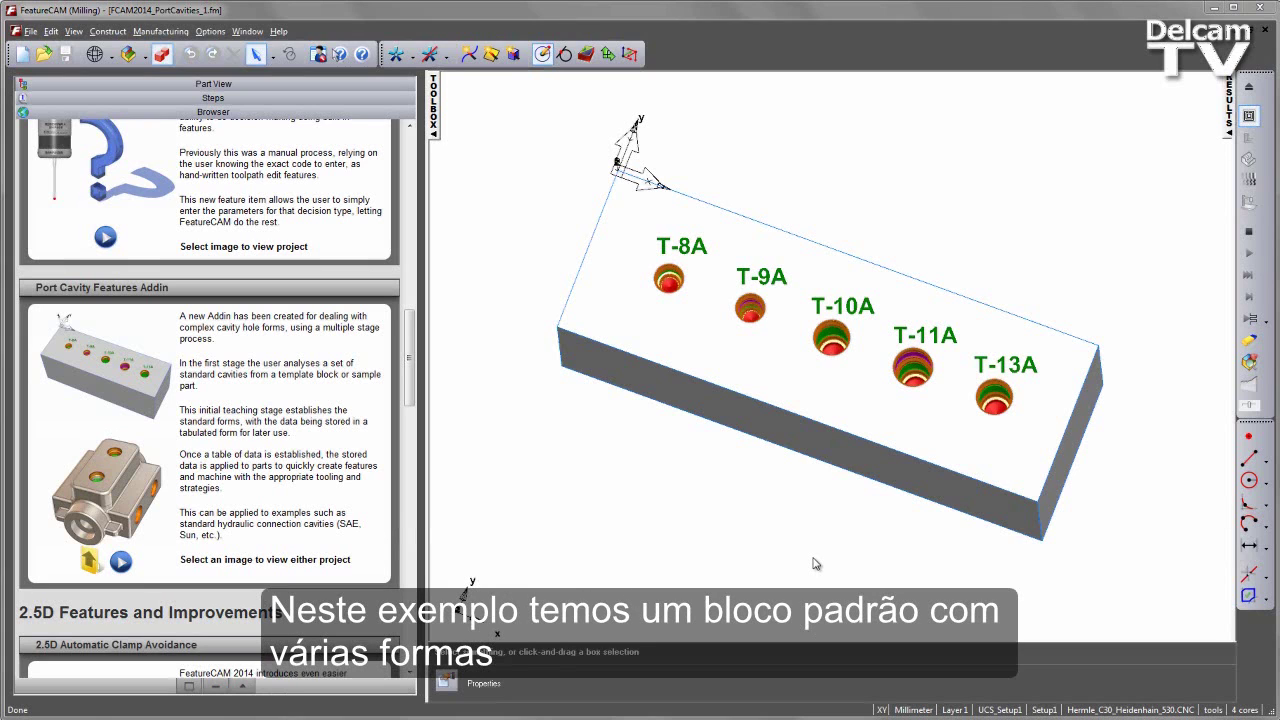
Step: Open the FCAM2014_PortCavities_Addin folder from the Port Cavity Features Addin page, copy its path and close the folder window
middle_click_drag(662, 197, 645, 278)
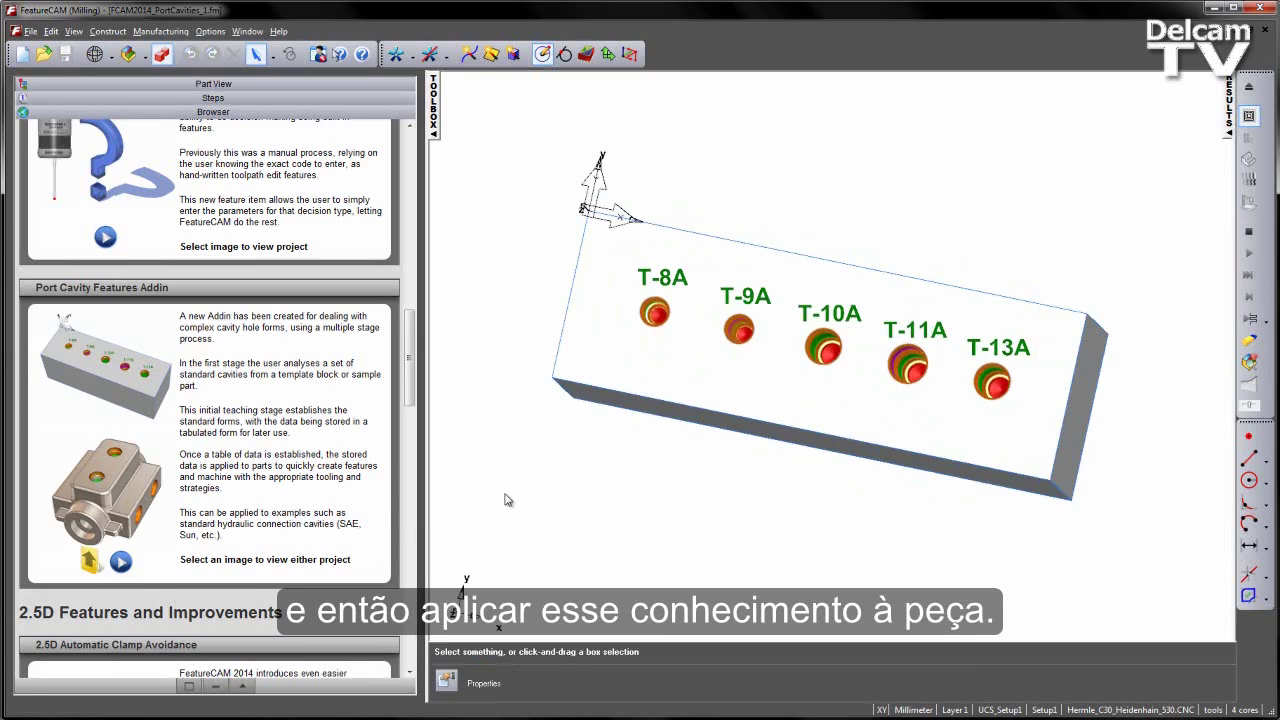
left_click(87, 566)
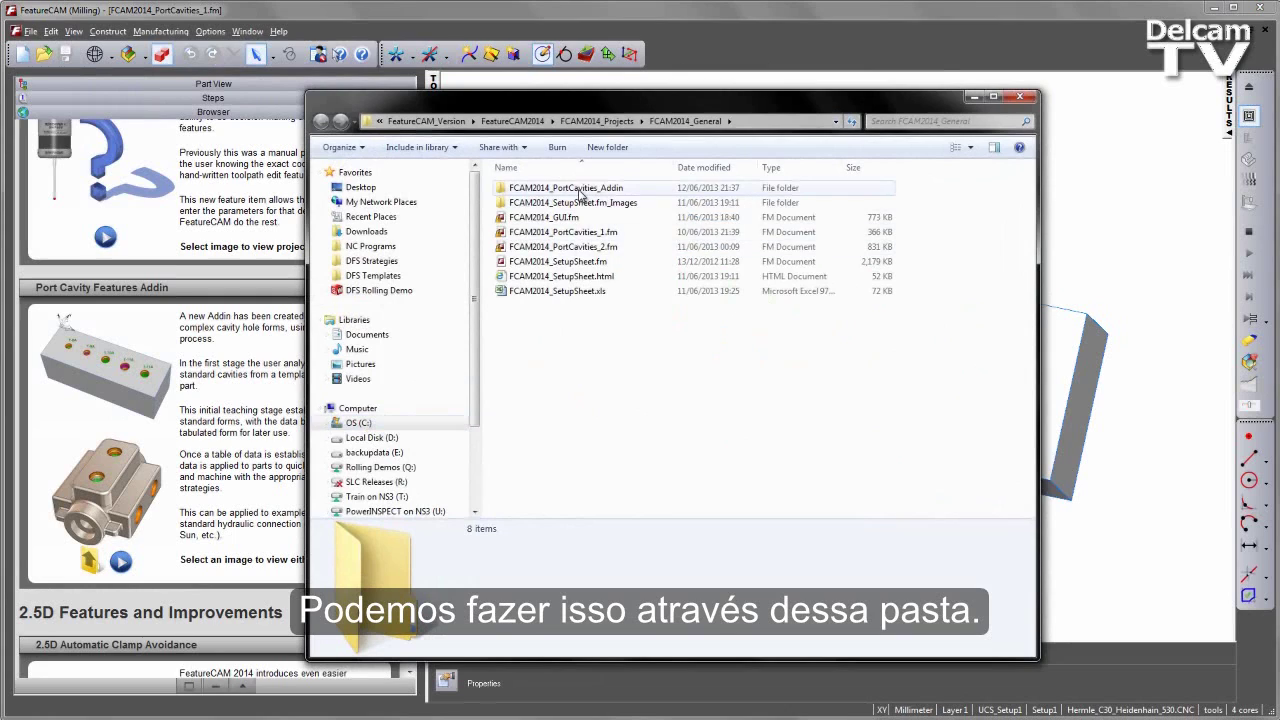
double_click(580, 193)
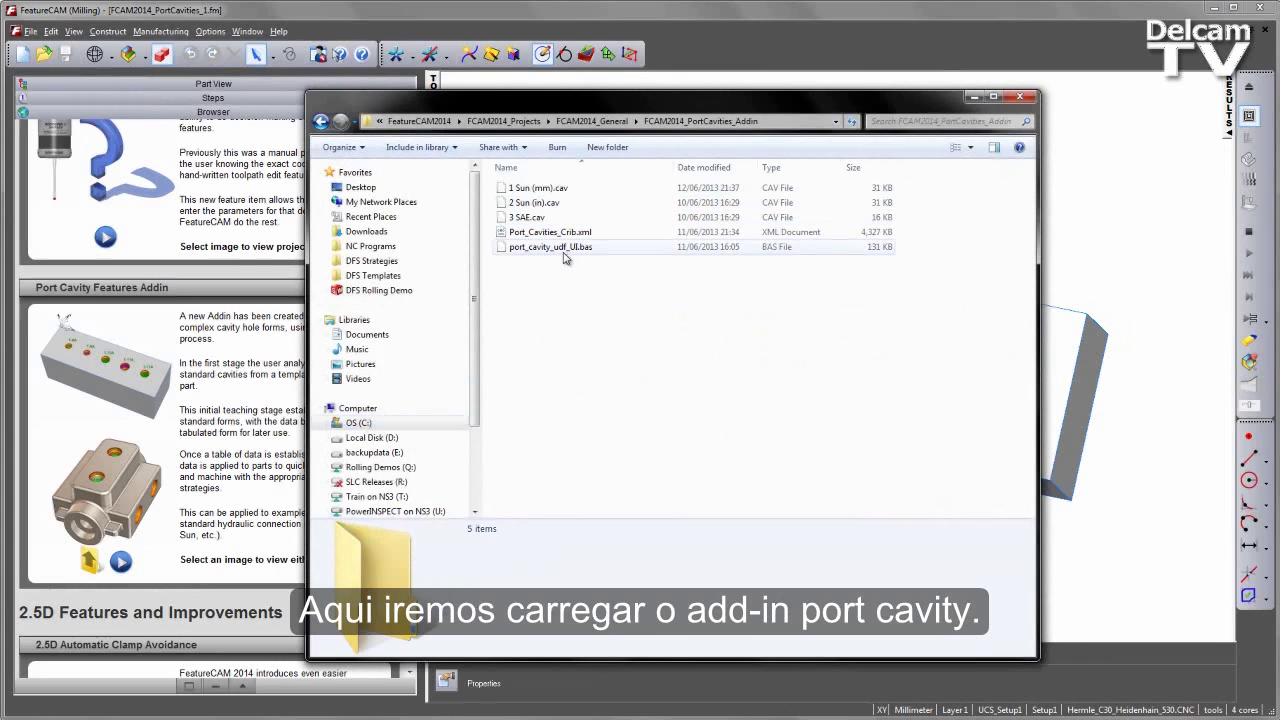
left_click(755, 122)
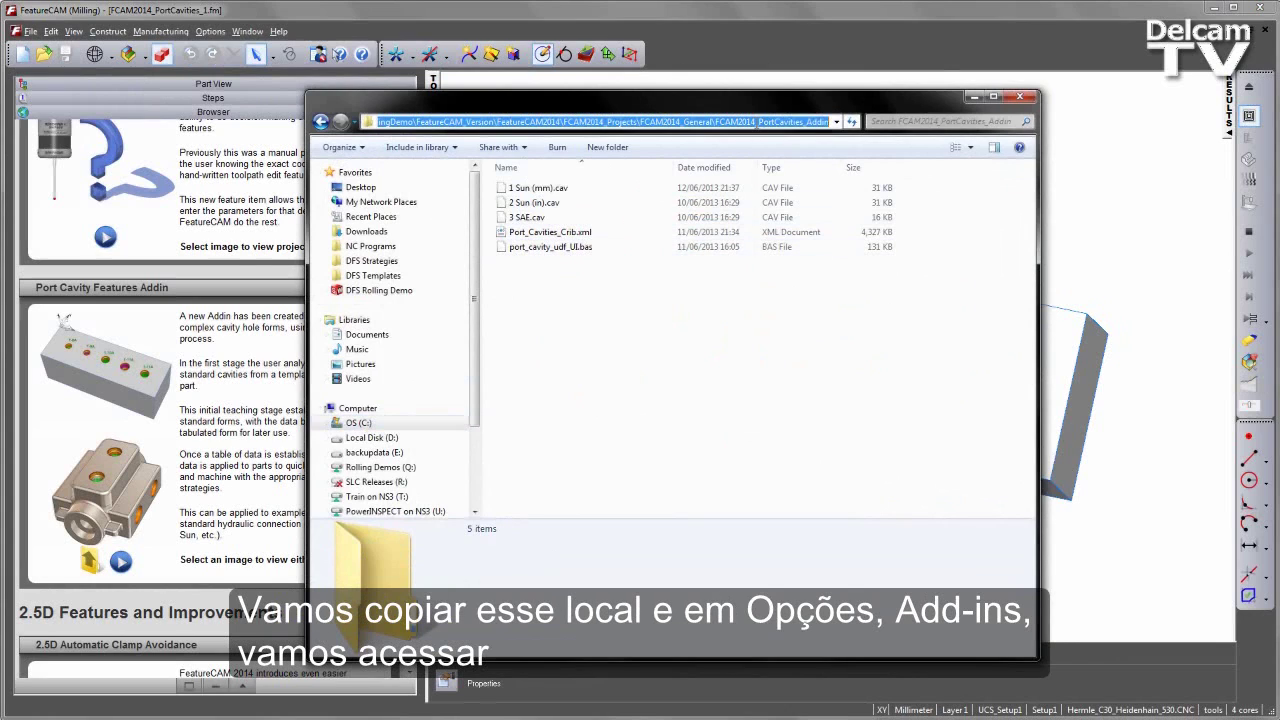
right_click(756, 122)
left_click(789, 168)
left_click(630, 327)
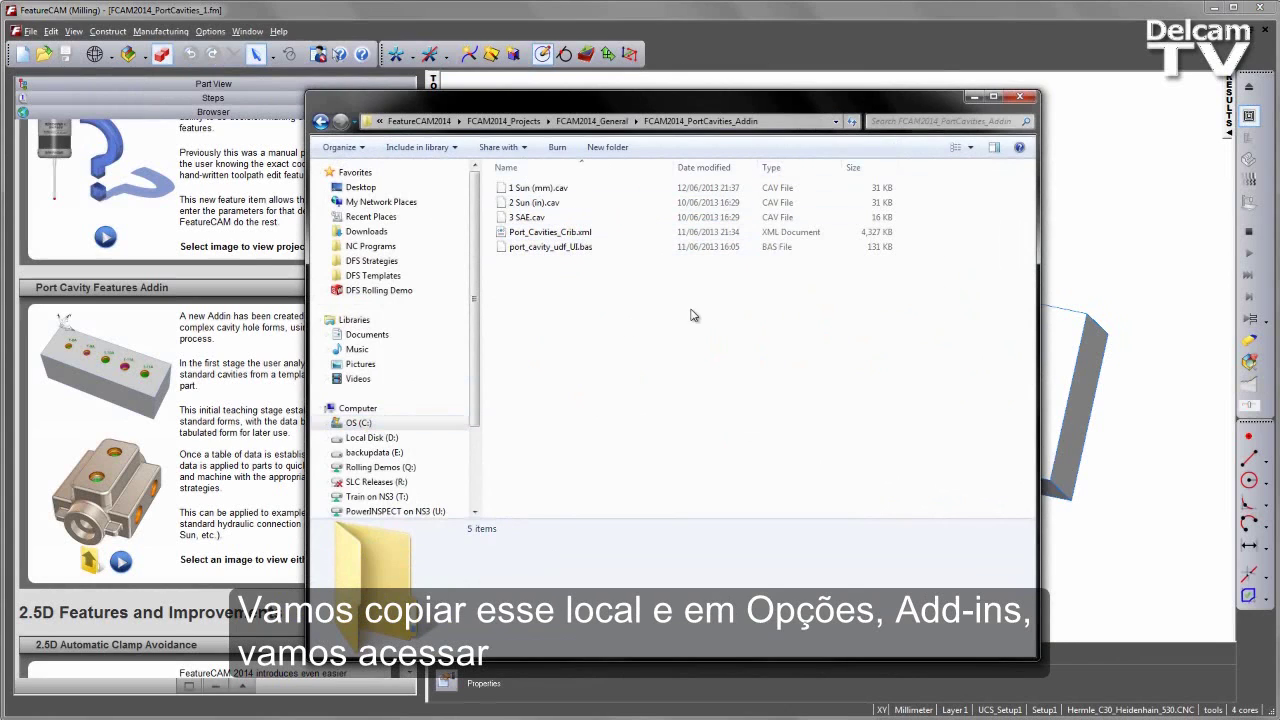
left_click(1024, 97)
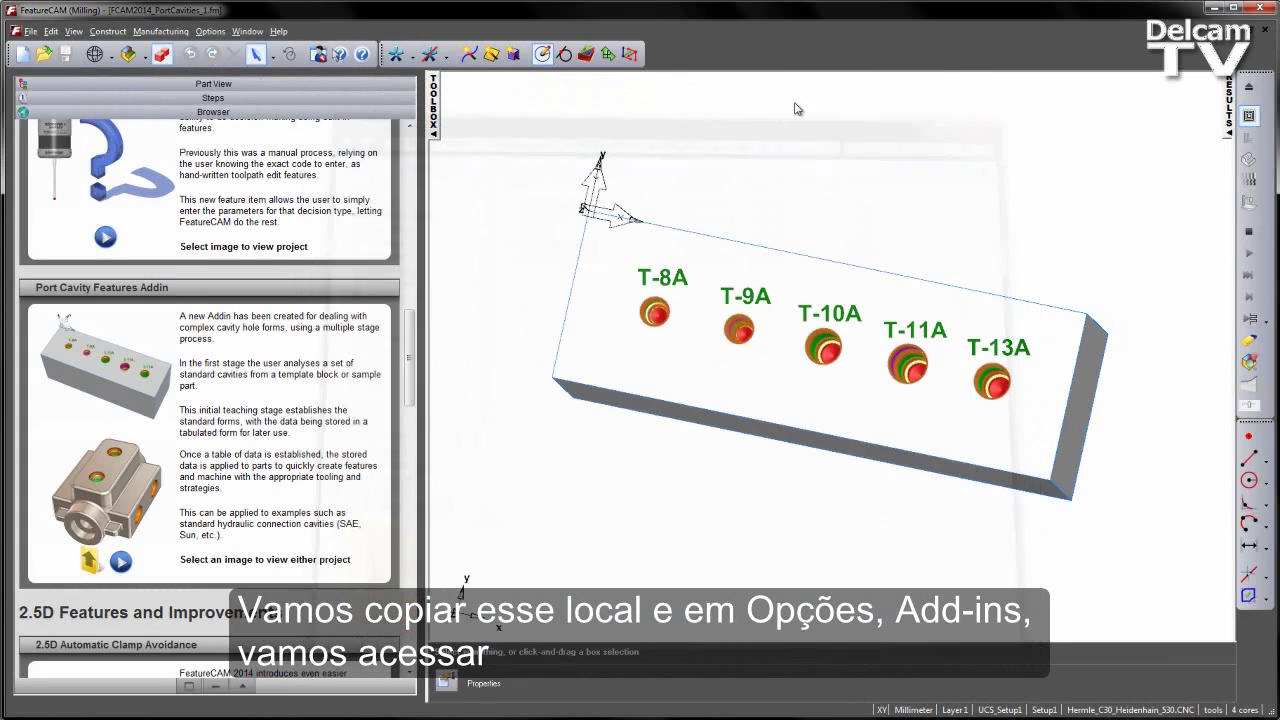
Step: Load port_cavity_udf_UI.bas from the copied folder path as a macro add-in and accept the add-in list
left_click(210, 31)
left_click(259, 317)
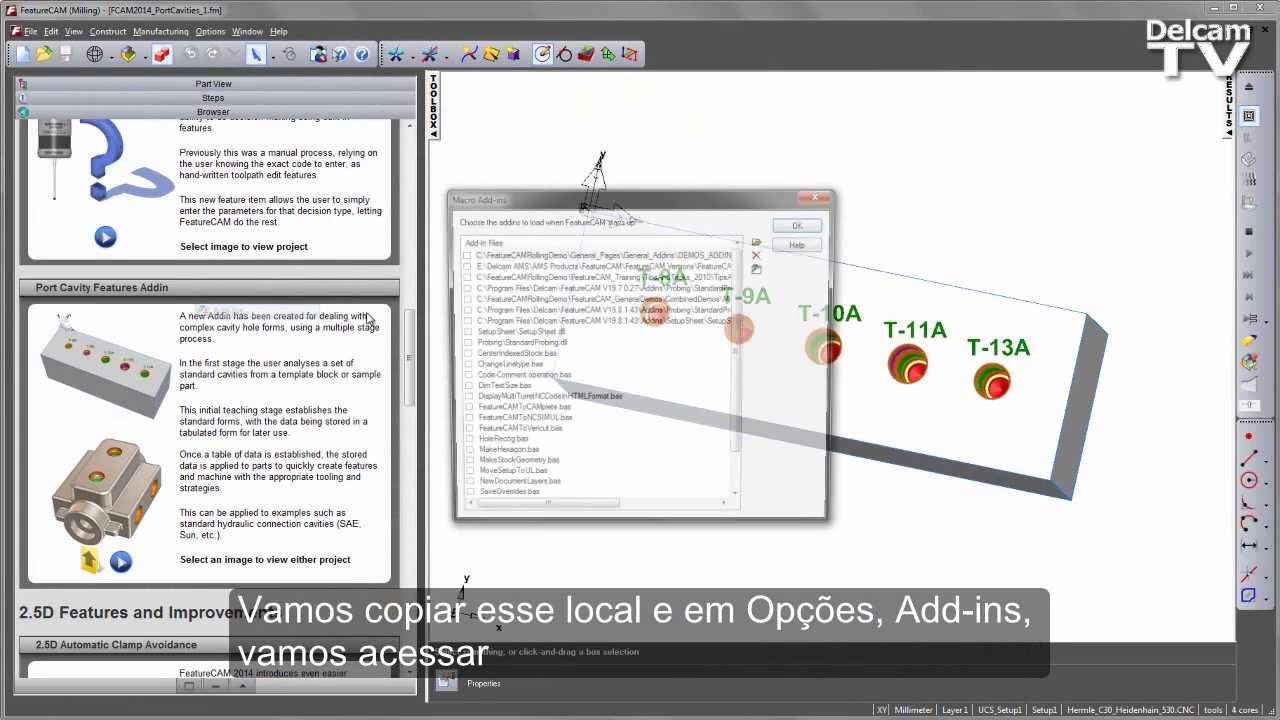
left_click(762, 242)
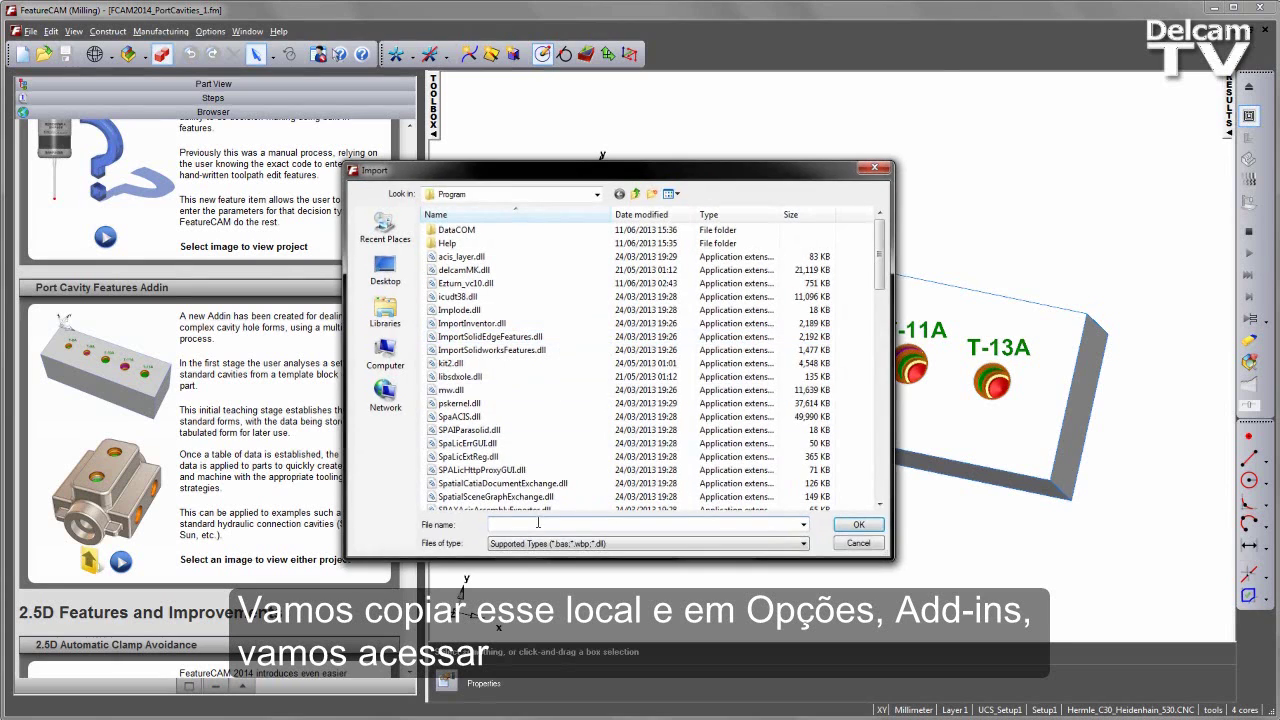
key("ctrl+v")
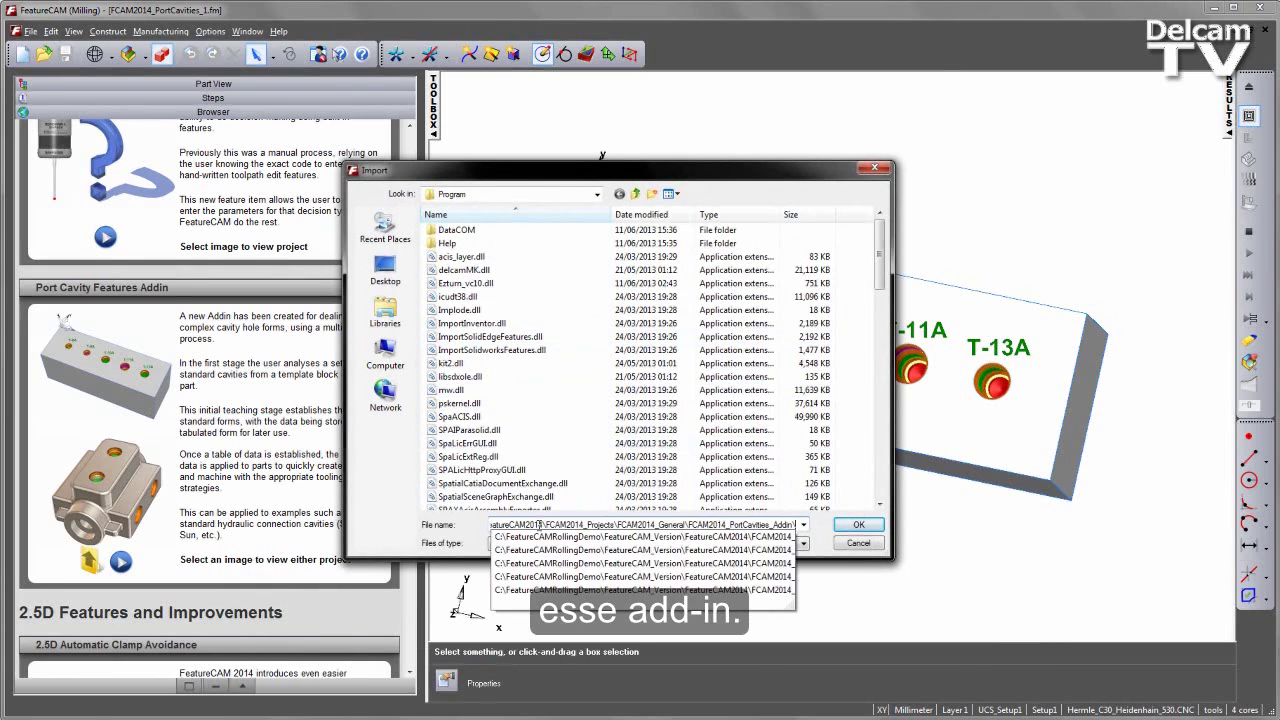
key("Return")
left_click(482, 233)
double_click(482, 233)
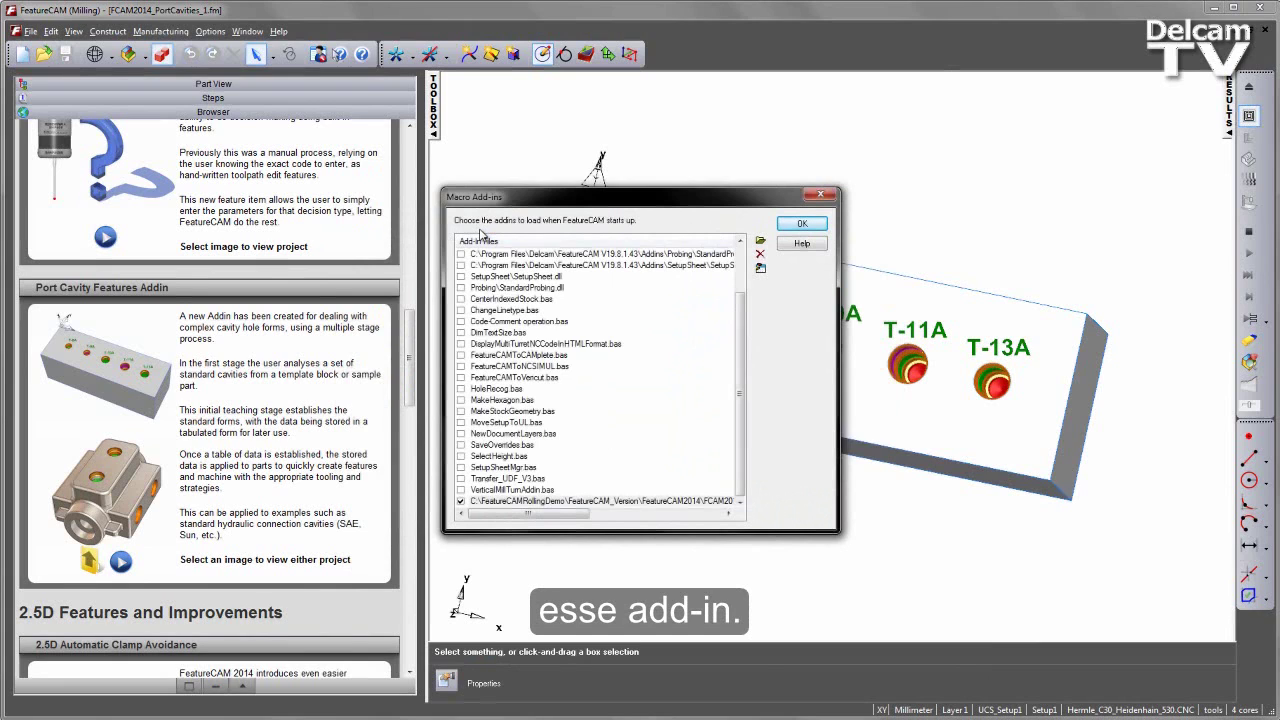
left_click(803, 226)
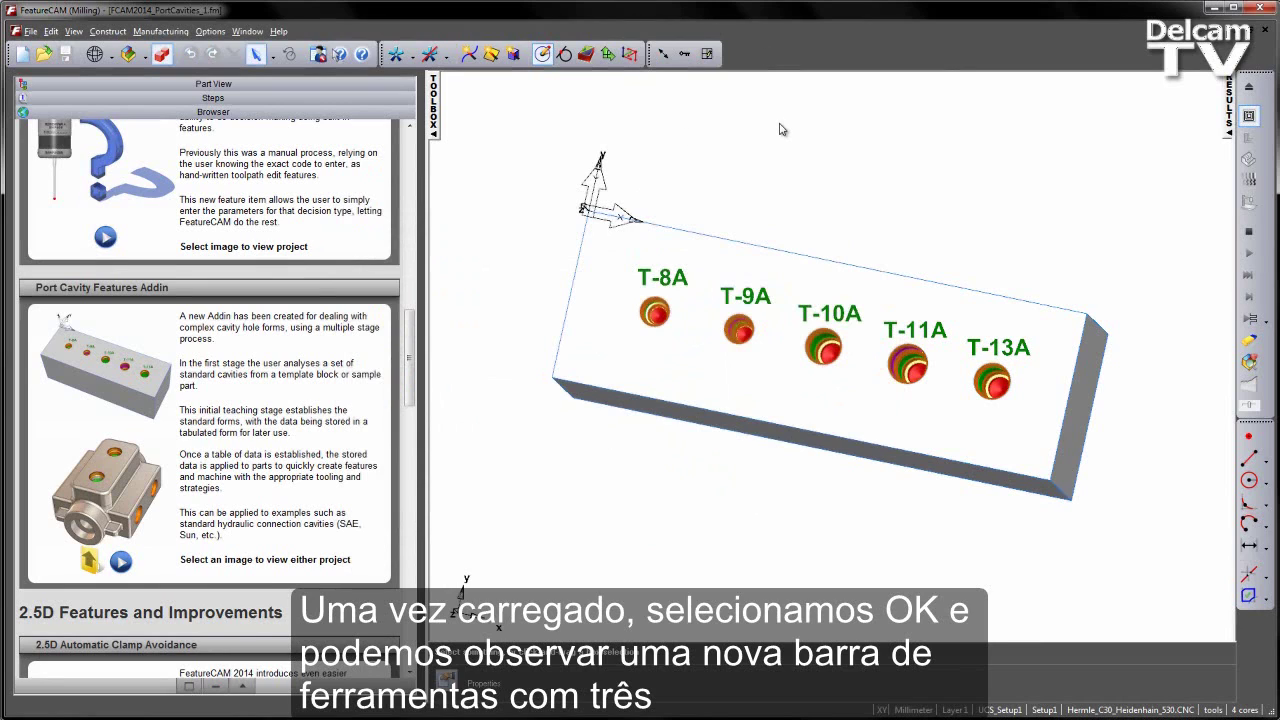
Step: Review the activation modes and saved tables in the port cavity configuration, and create a new table named Test
left_click(662, 56)
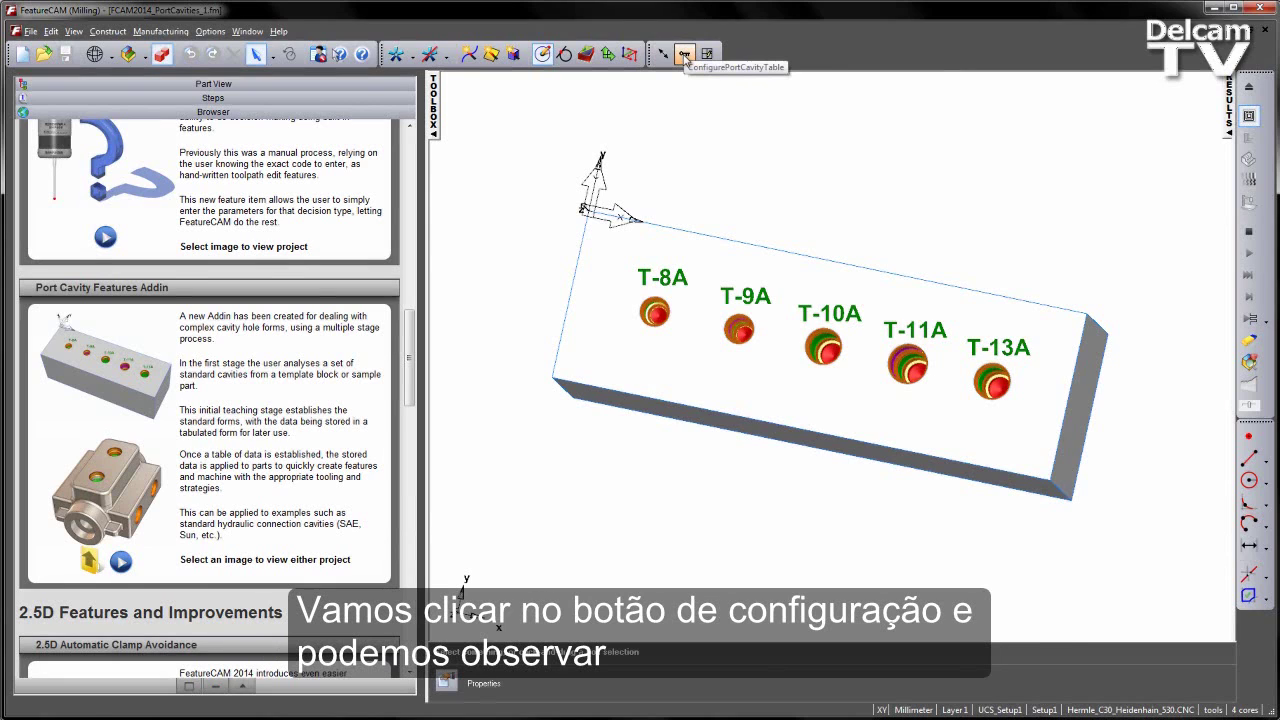
left_click(685, 55)
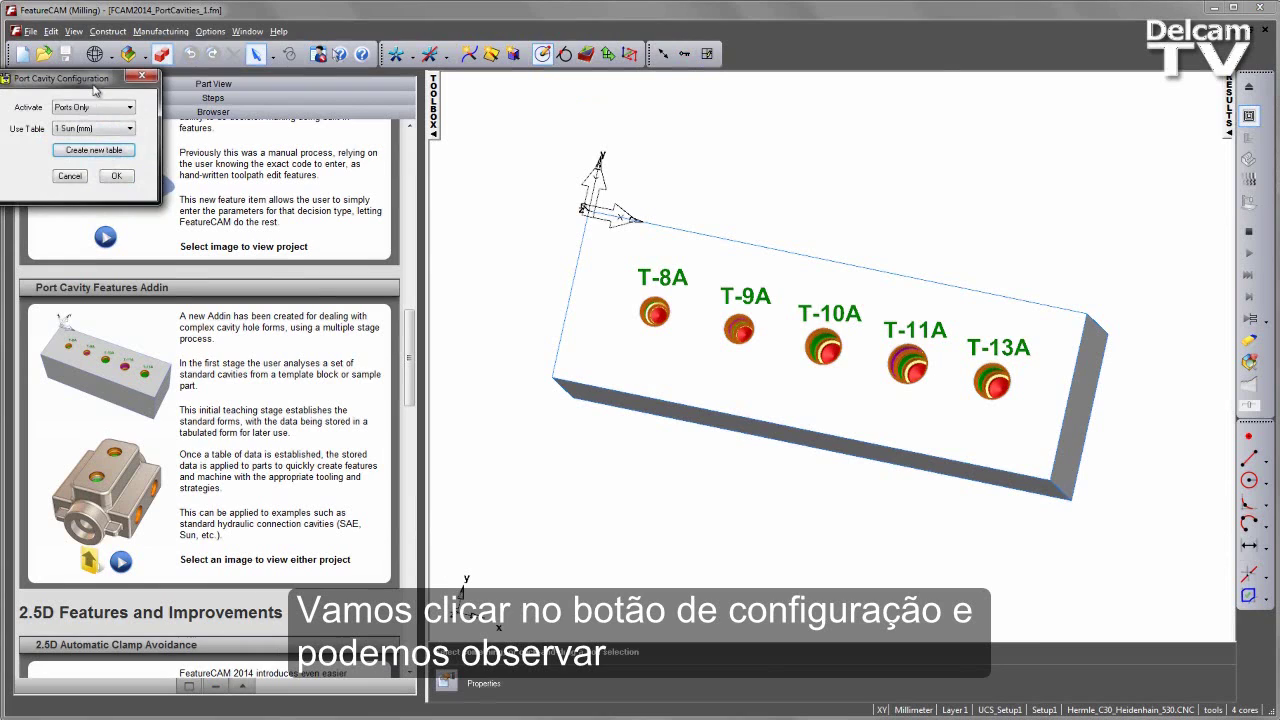
left_click_drag(93, 88, 298, 125)
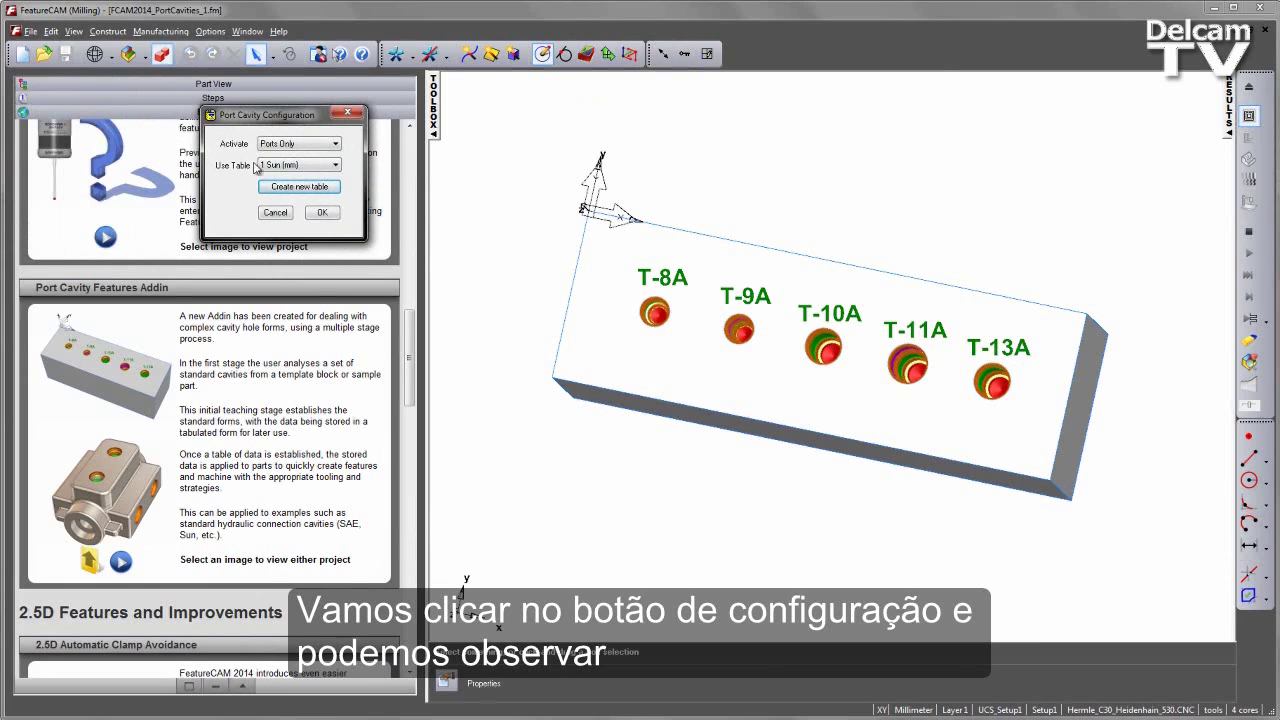
left_click(311, 148)
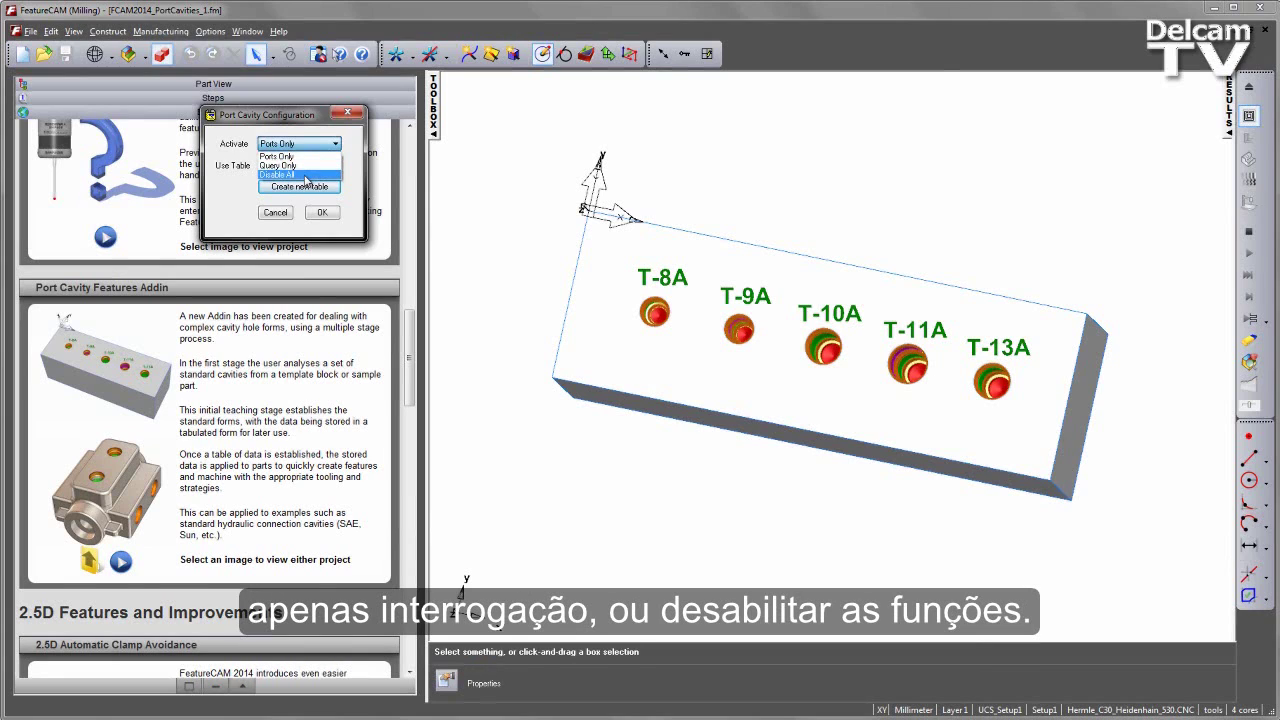
key("Escape")
left_click(336, 166)
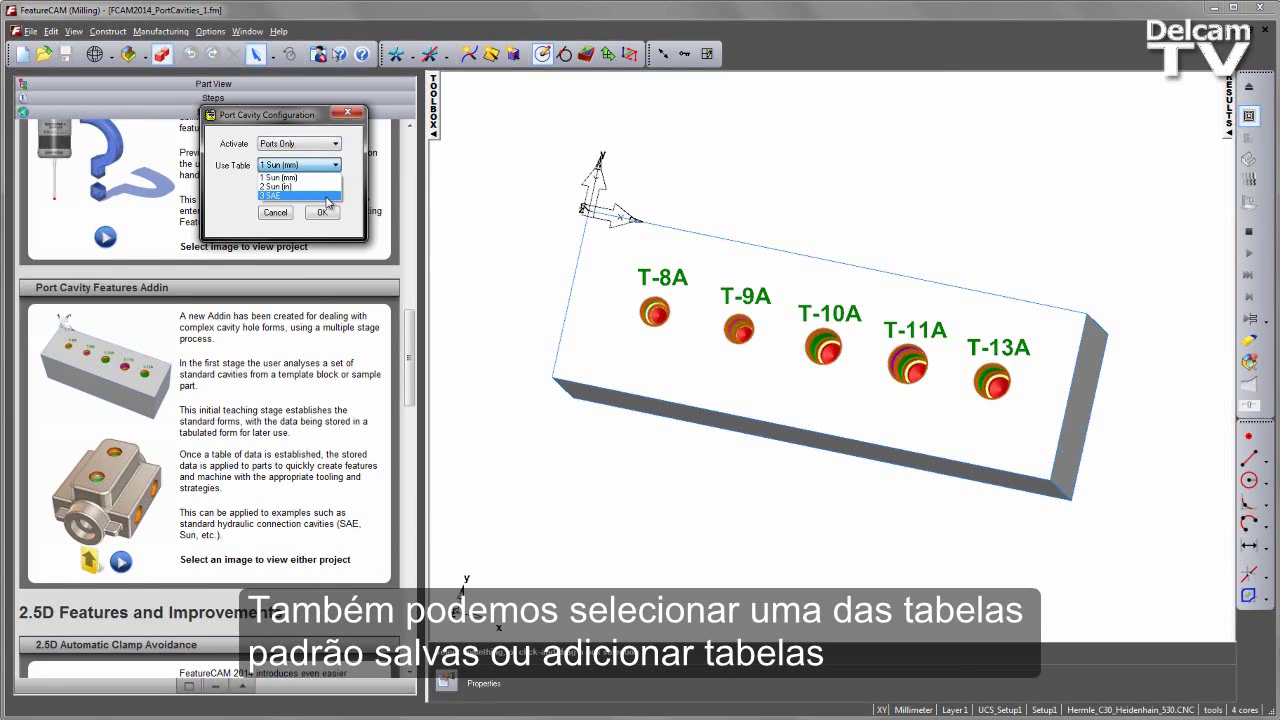
left_click(272, 177)
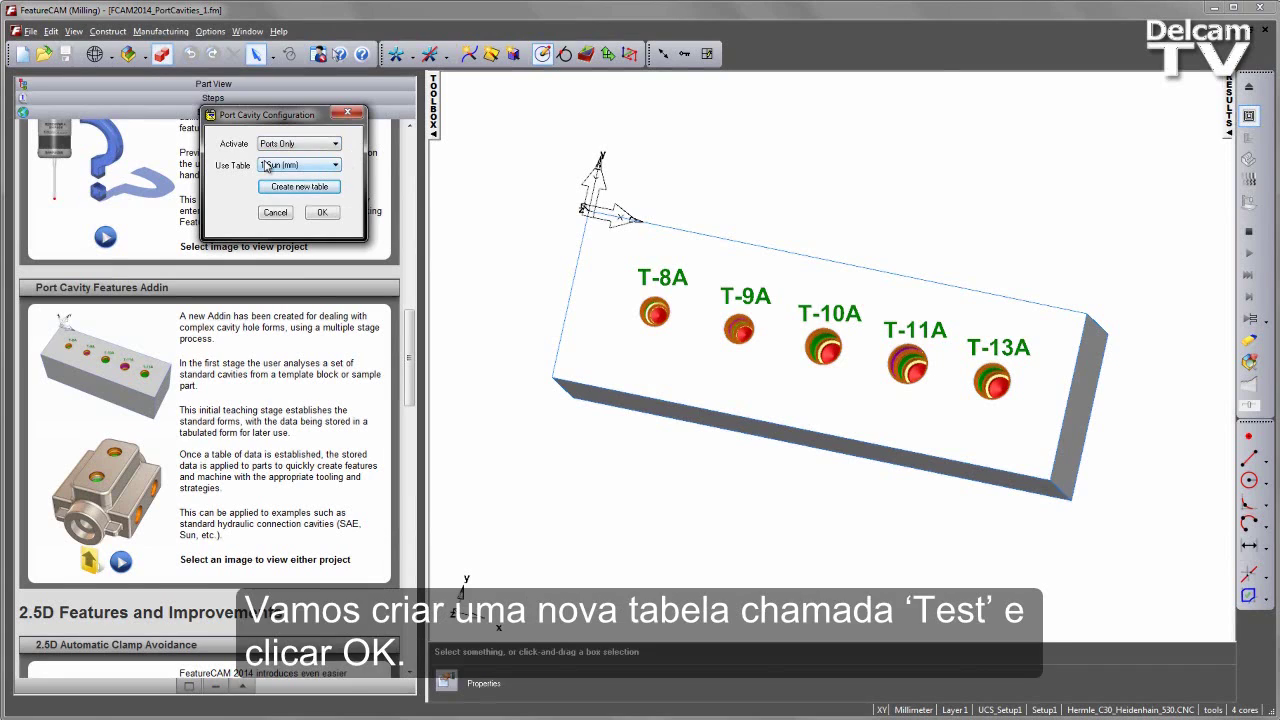
left_click(300, 187)
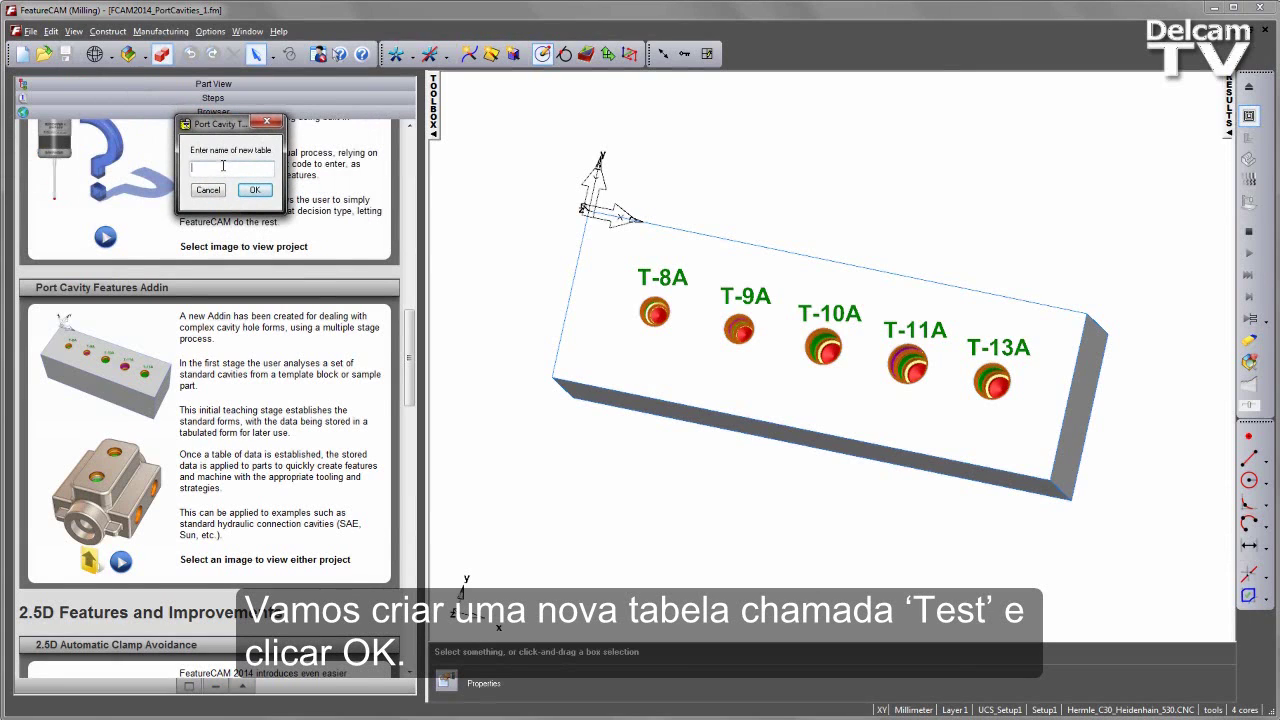
type("Test")
left_click(268, 196)
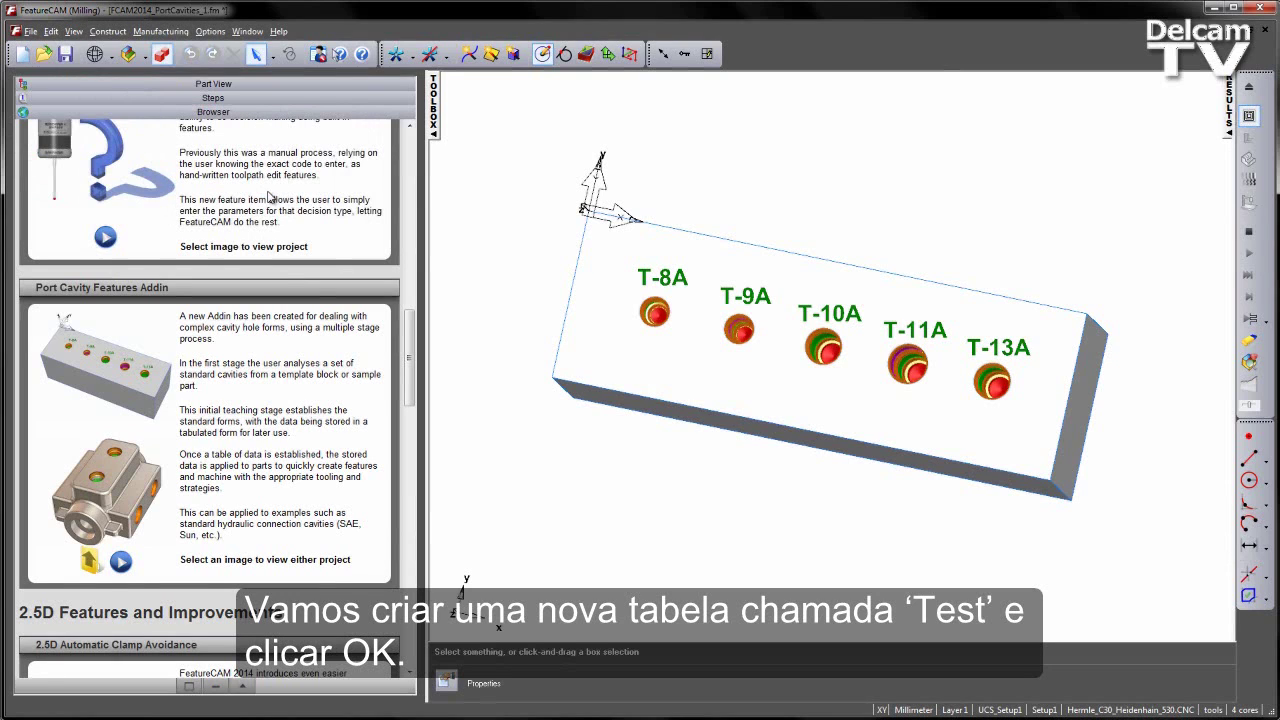
Step: Configure the port cavity add-in to Query Only mode with the Test table
left_click(684, 54)
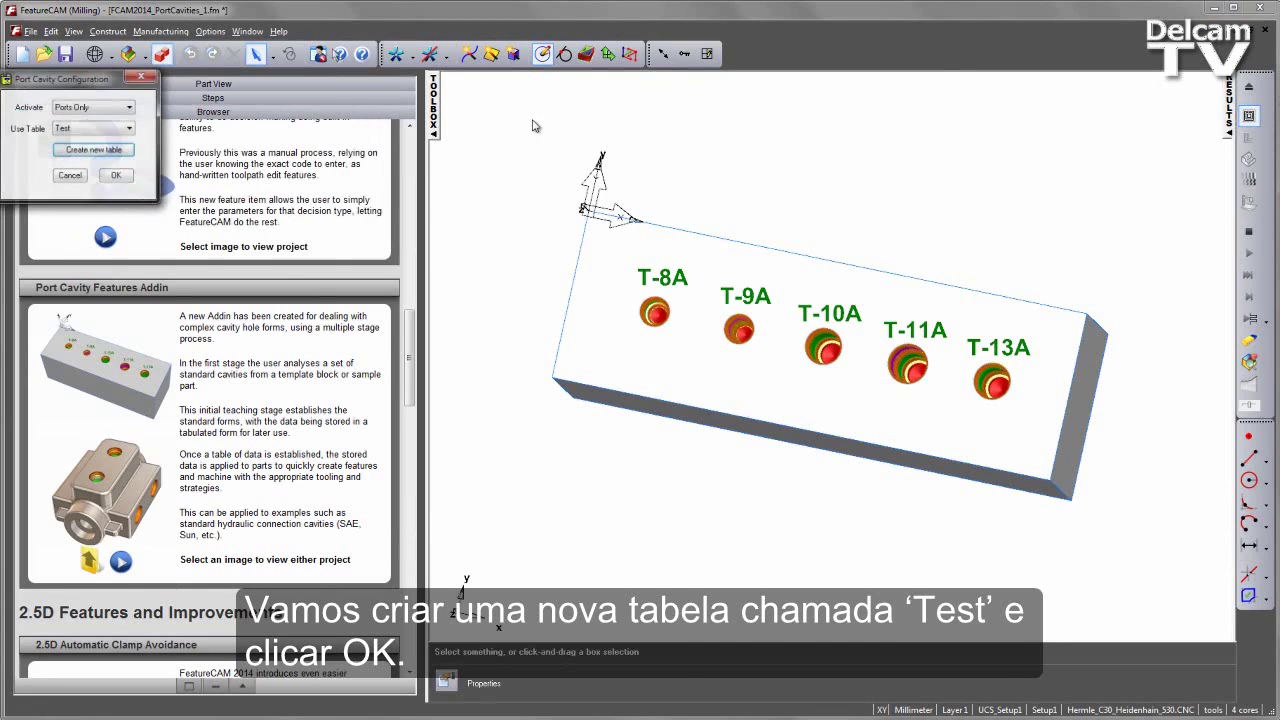
left_click_drag(88, 83, 207, 111)
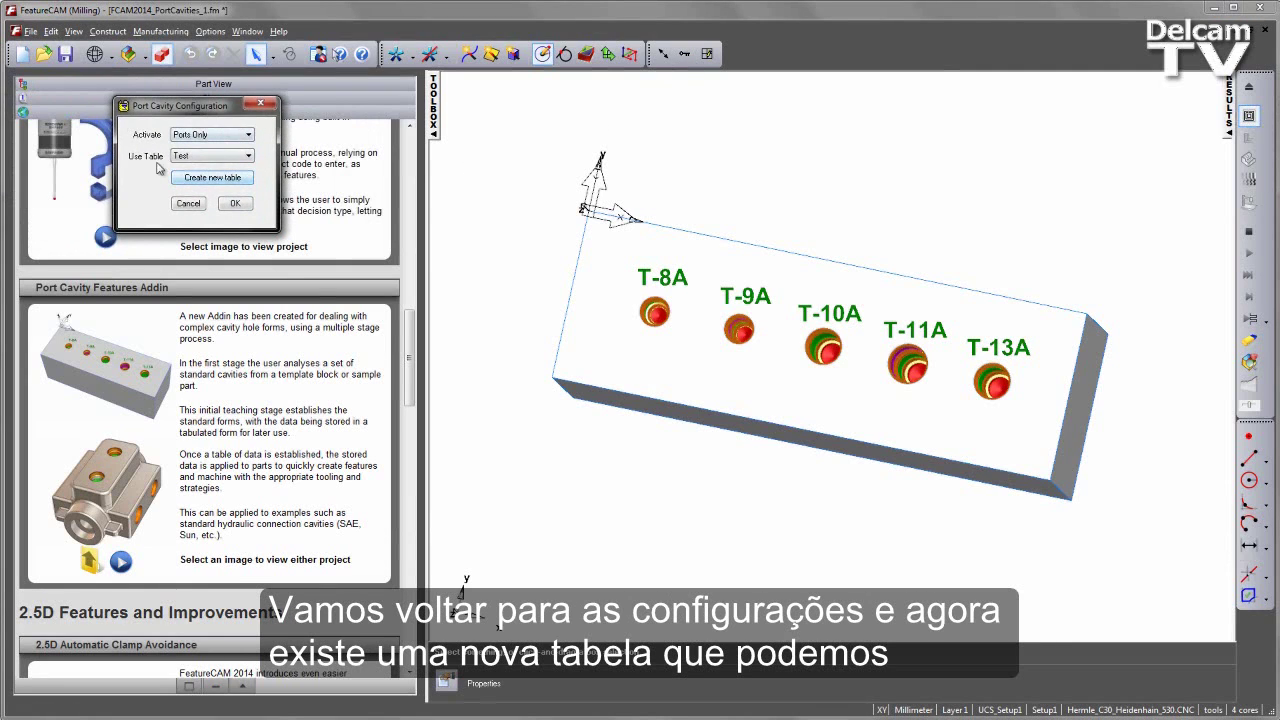
left_click(232, 161)
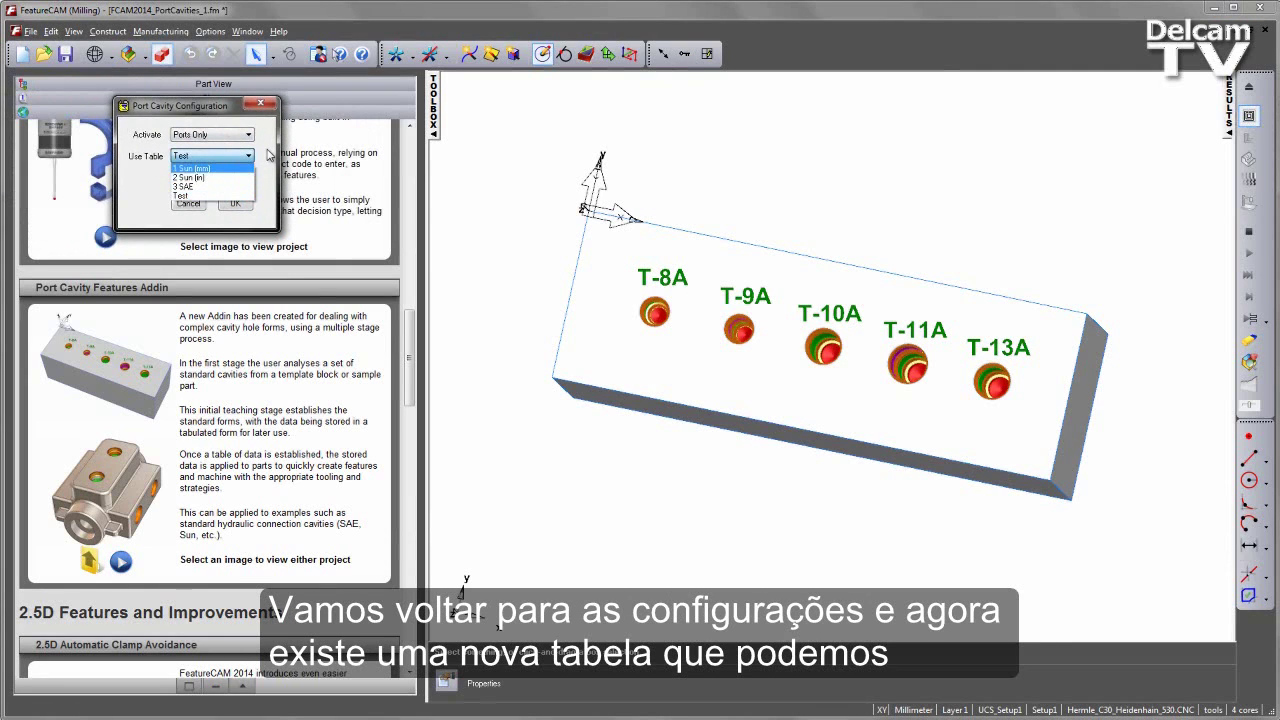
left_click(268, 152)
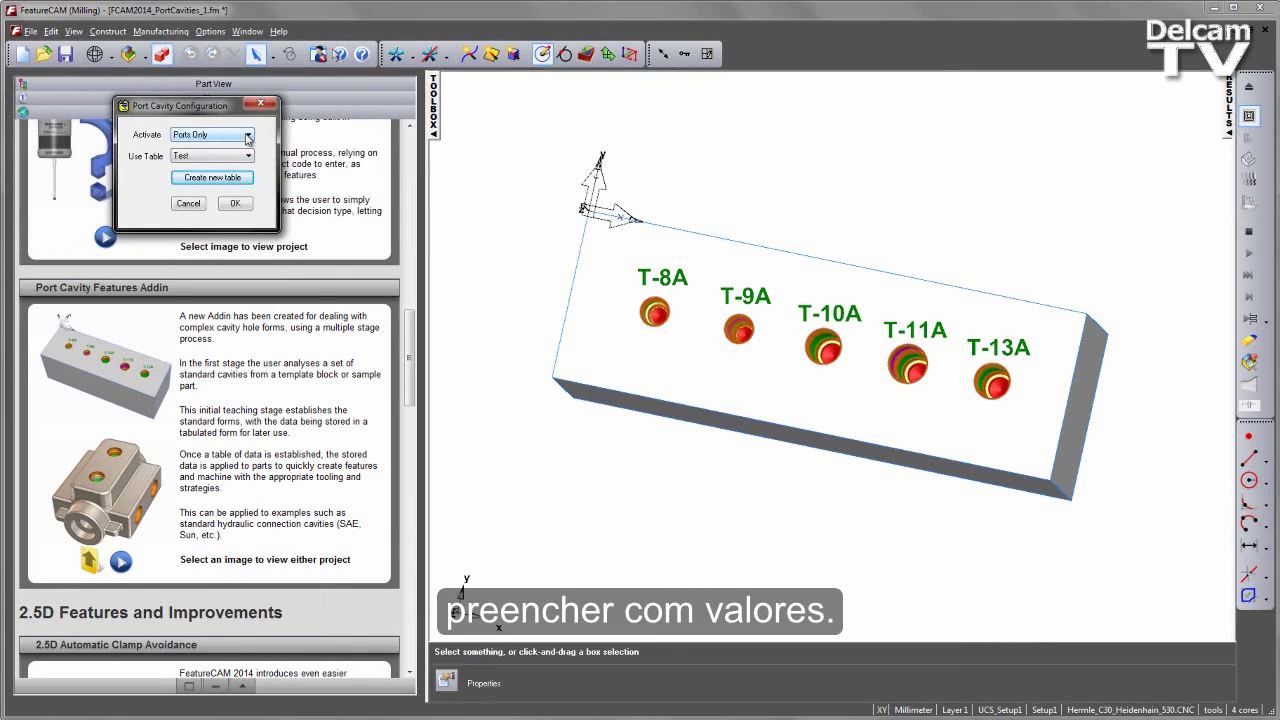
left_click(248, 138)
left_click(240, 158)
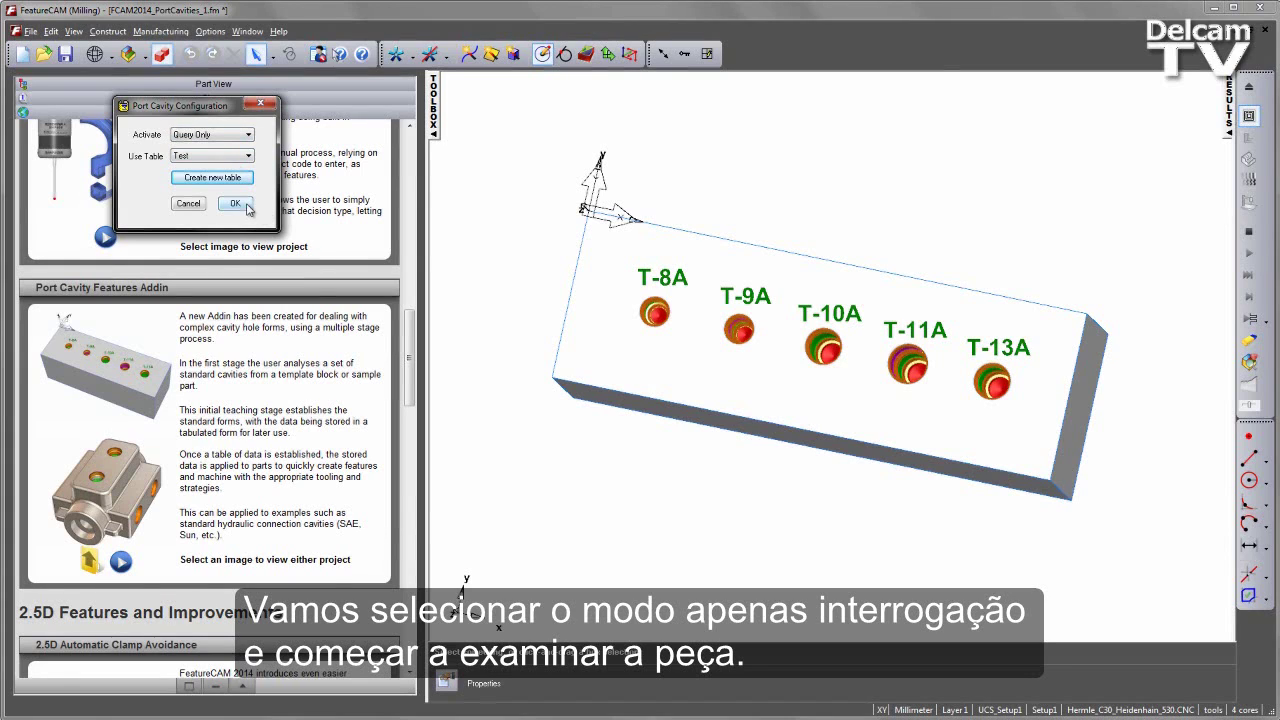
left_click(235, 204)
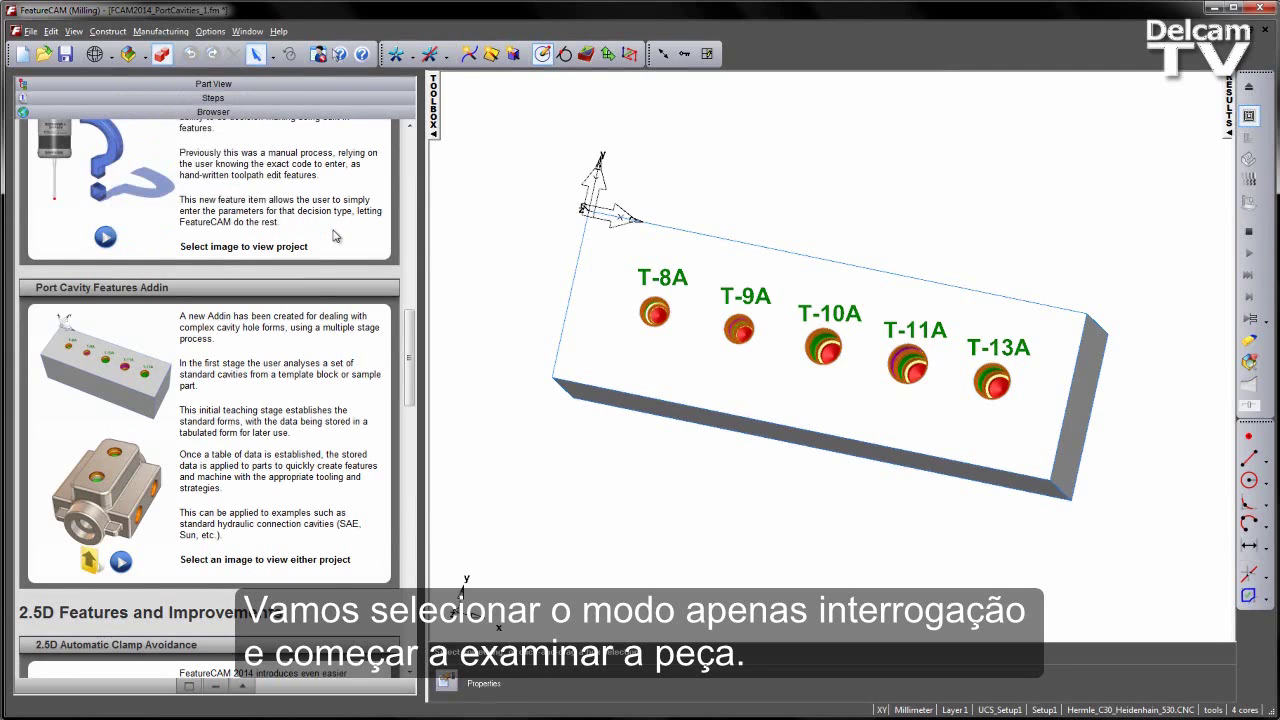
Step: Create hole features for all recognized holes with FeatureRECOGNITION, with merging of same-parameter holes into a pattern turned off
left_click(586, 55)
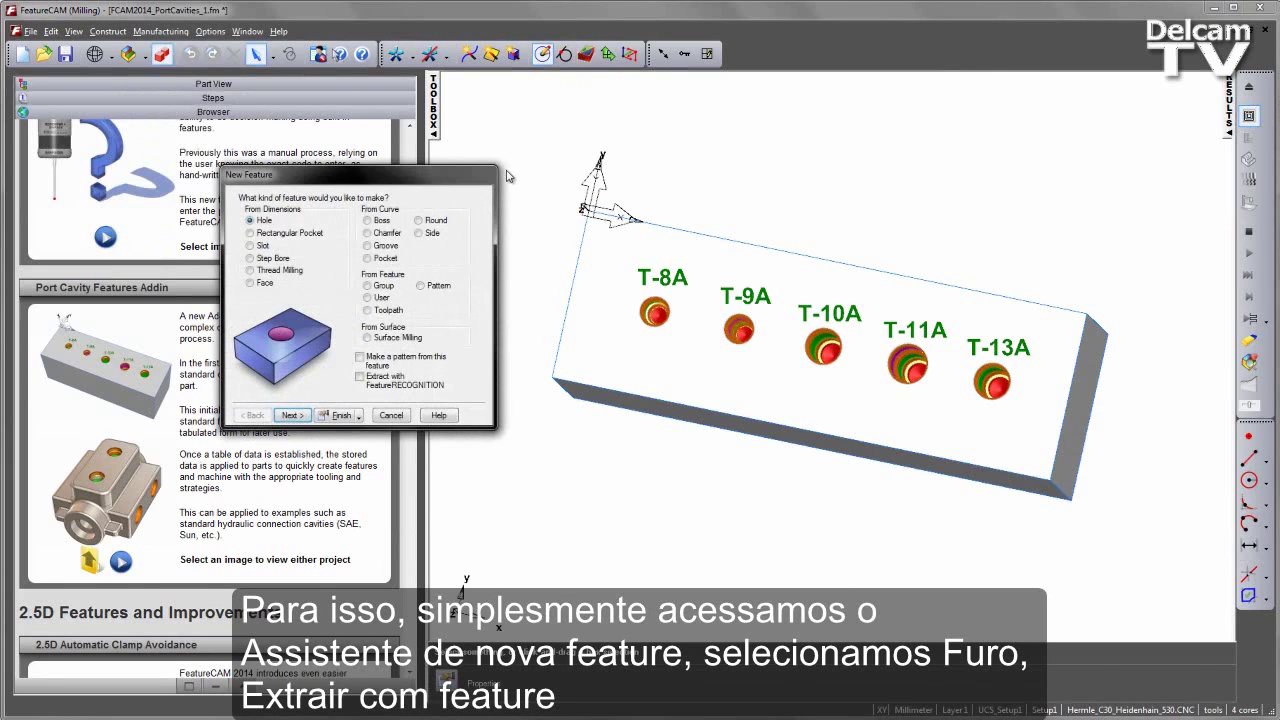
left_click(359, 377)
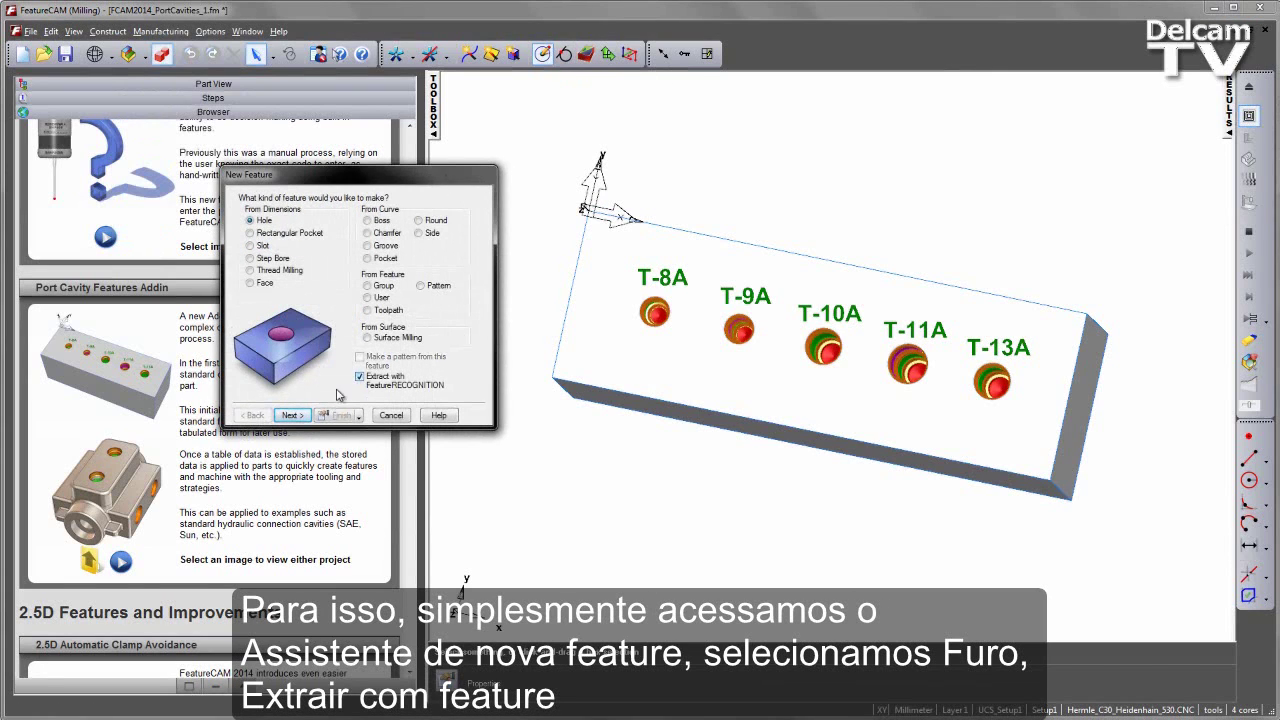
left_click(292, 416)
left_click(292, 416)
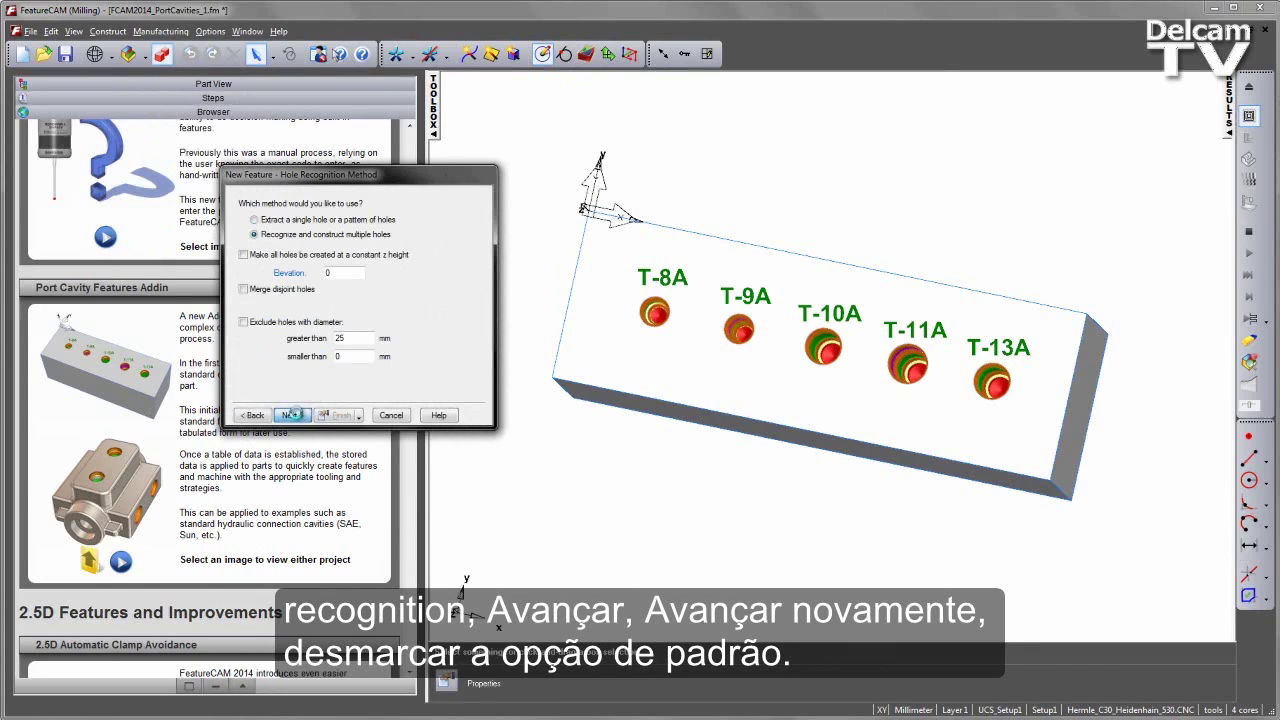
left_click(256, 257)
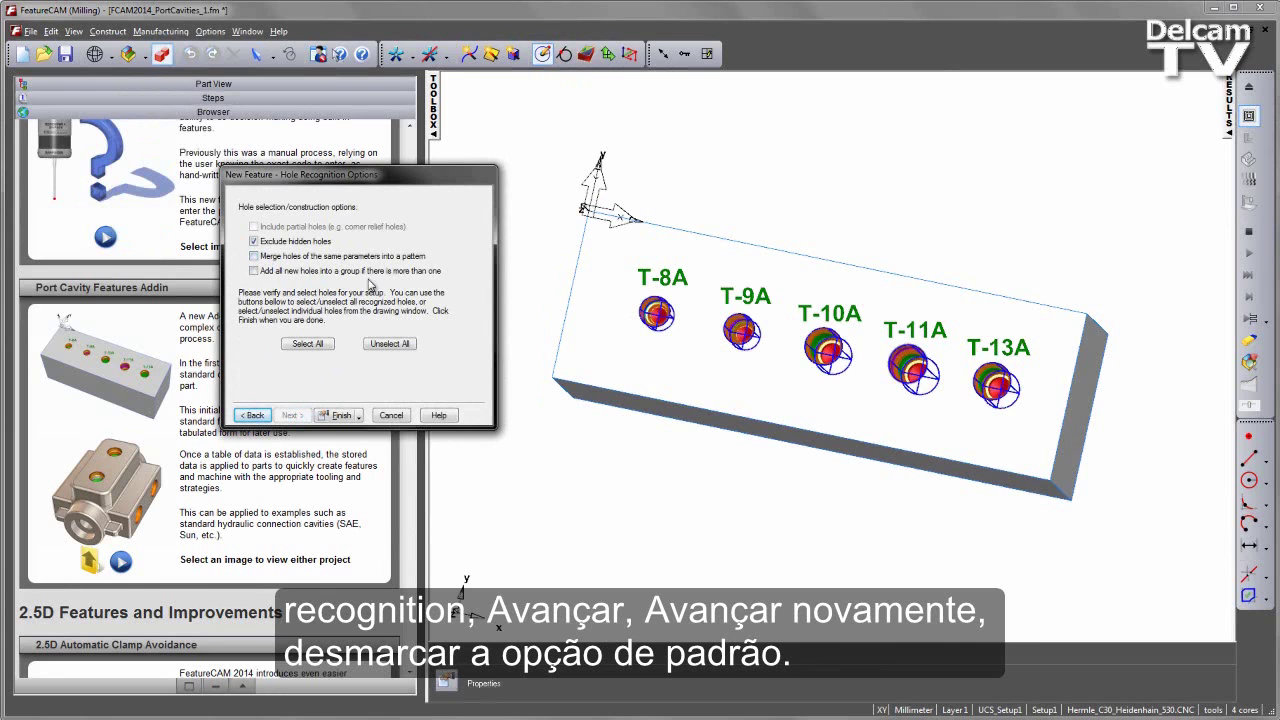
middle_click_drag(810, 503, 790, 288)
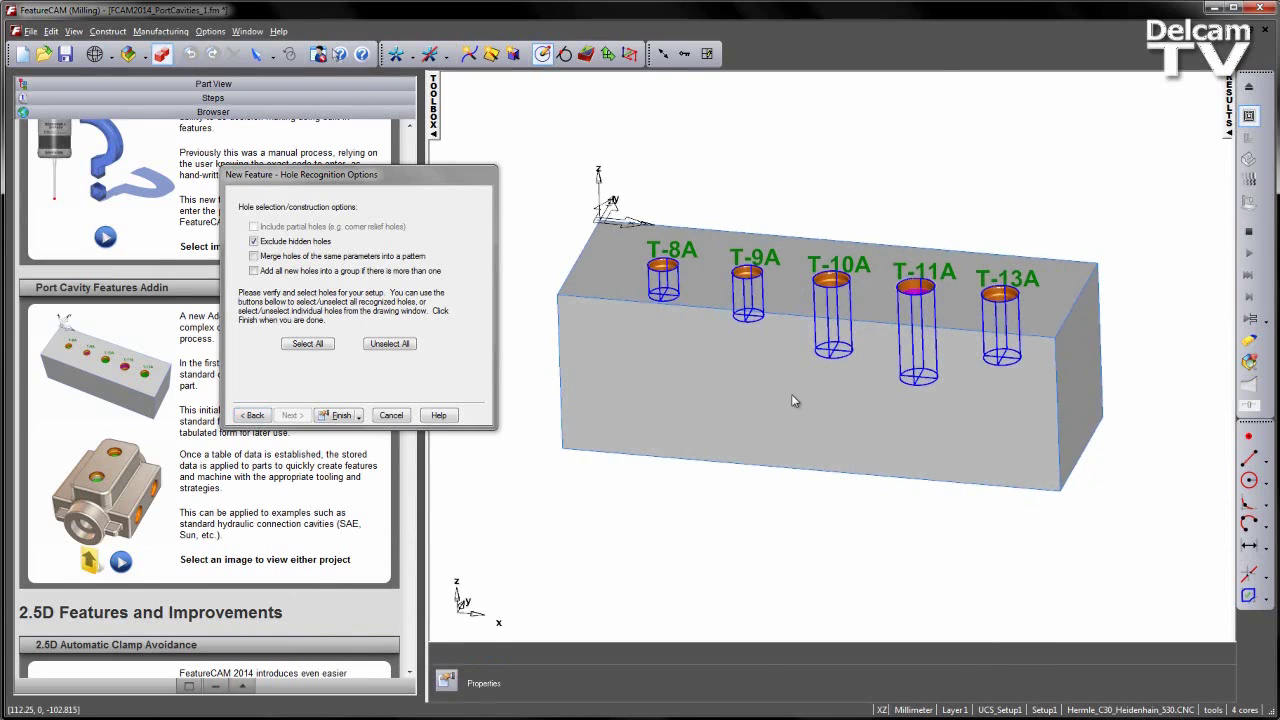
left_click(305, 345)
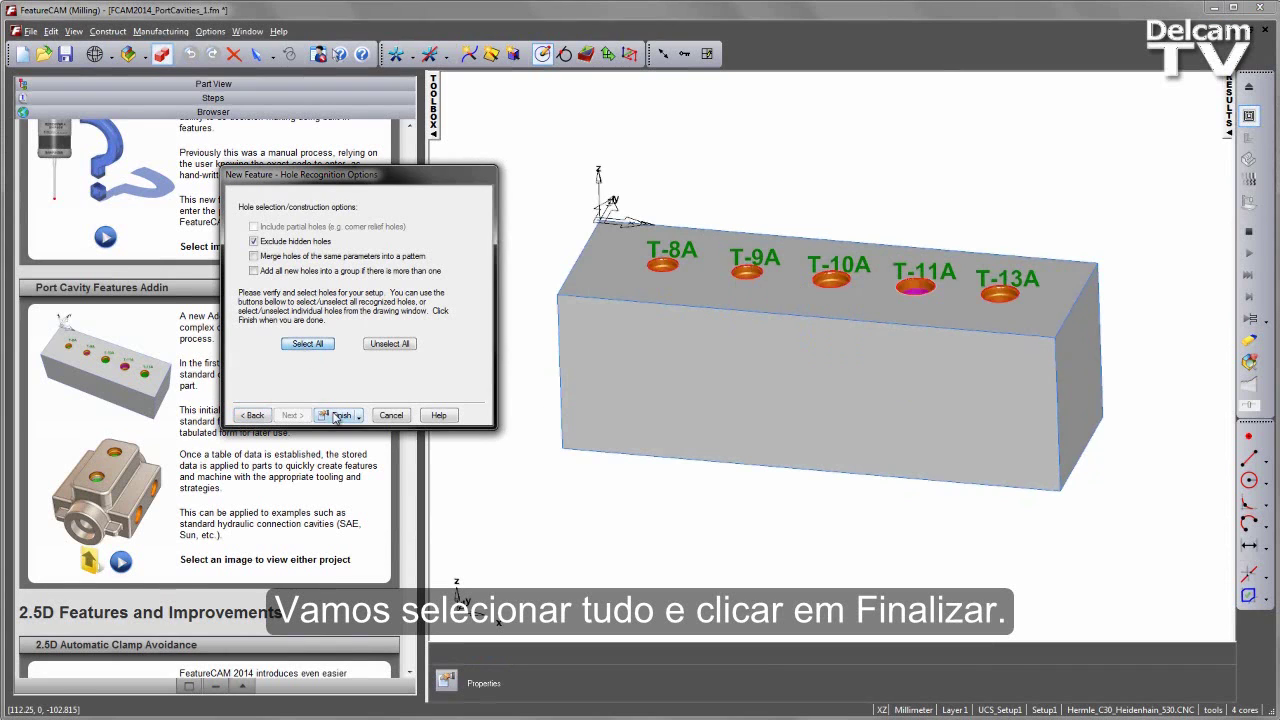
left_click(338, 415)
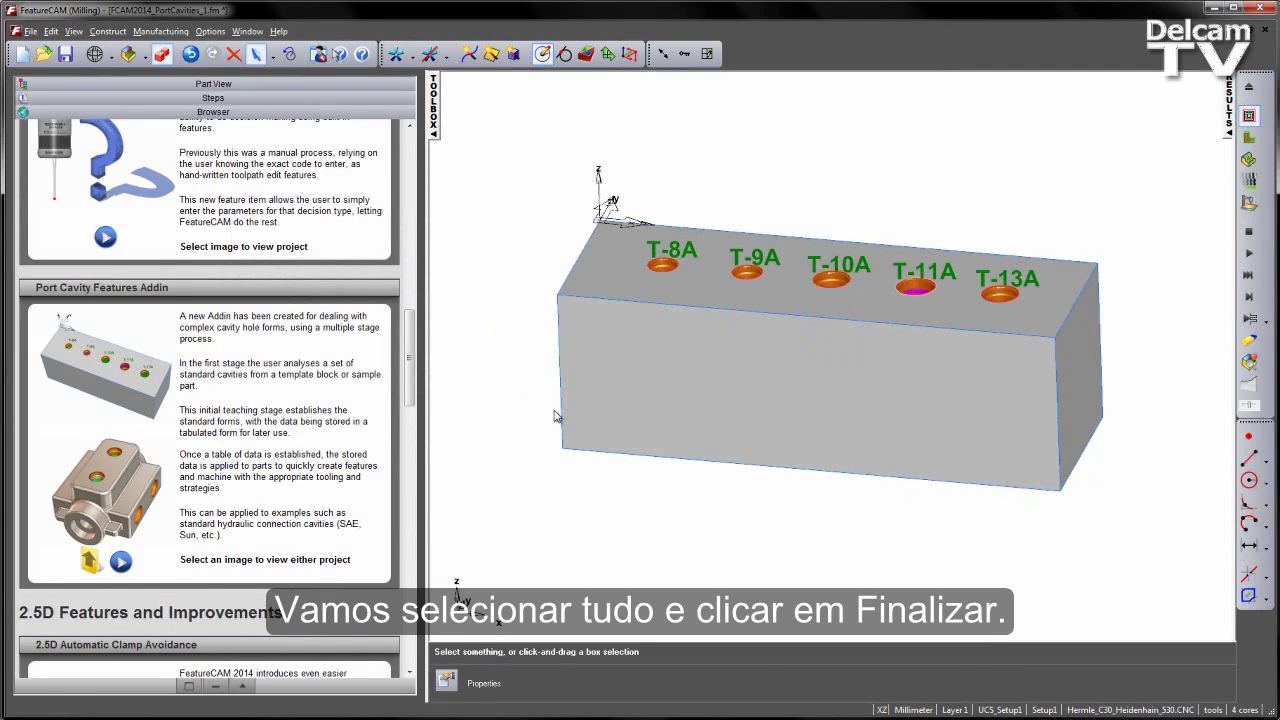
Step: Hide the block's large front face and inspect the stepped cavity forms T-8A to T-13A inside
left_click(641, 406)
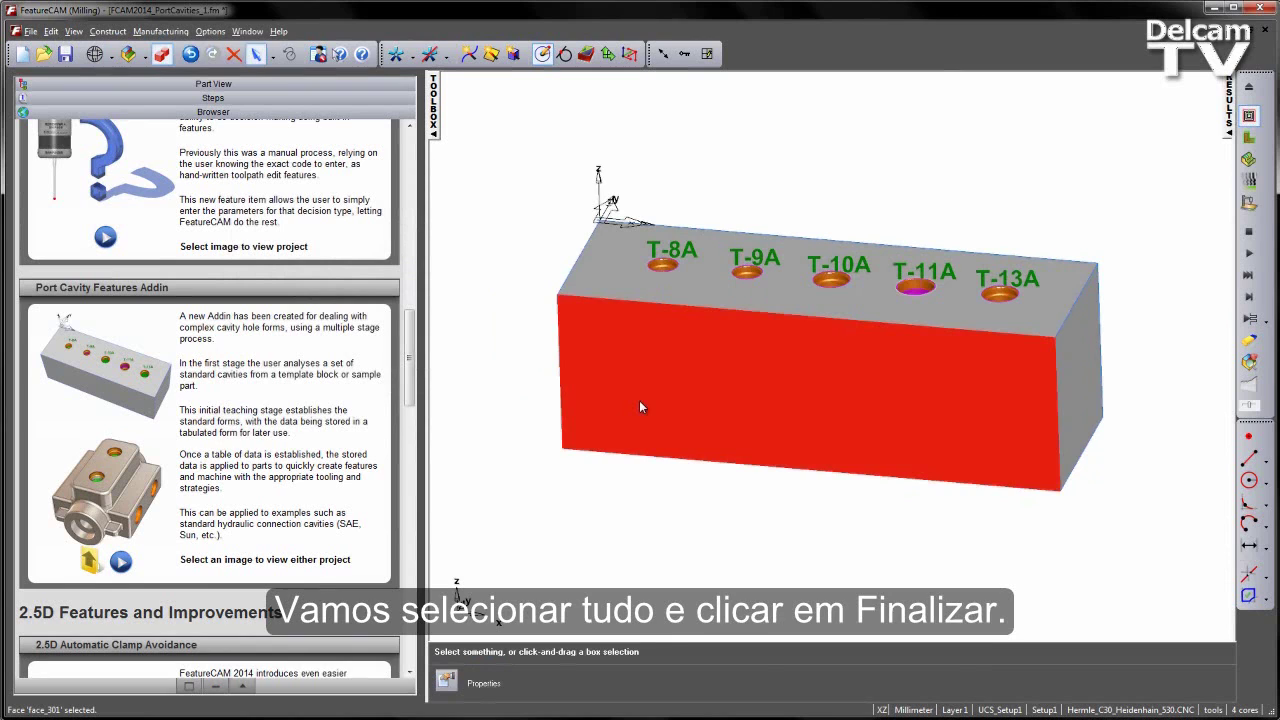
key("ctrl+h")
key("ctrl+2")
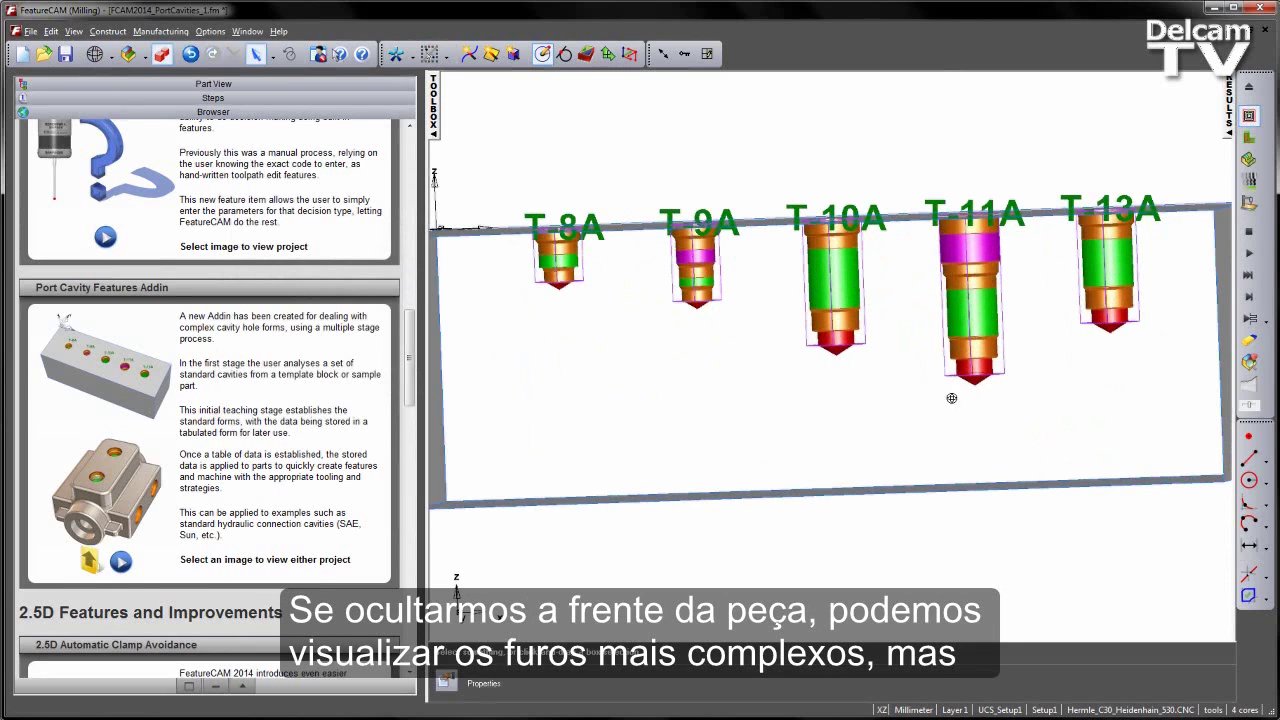
middle_click_drag(946, 394, 922, 410)
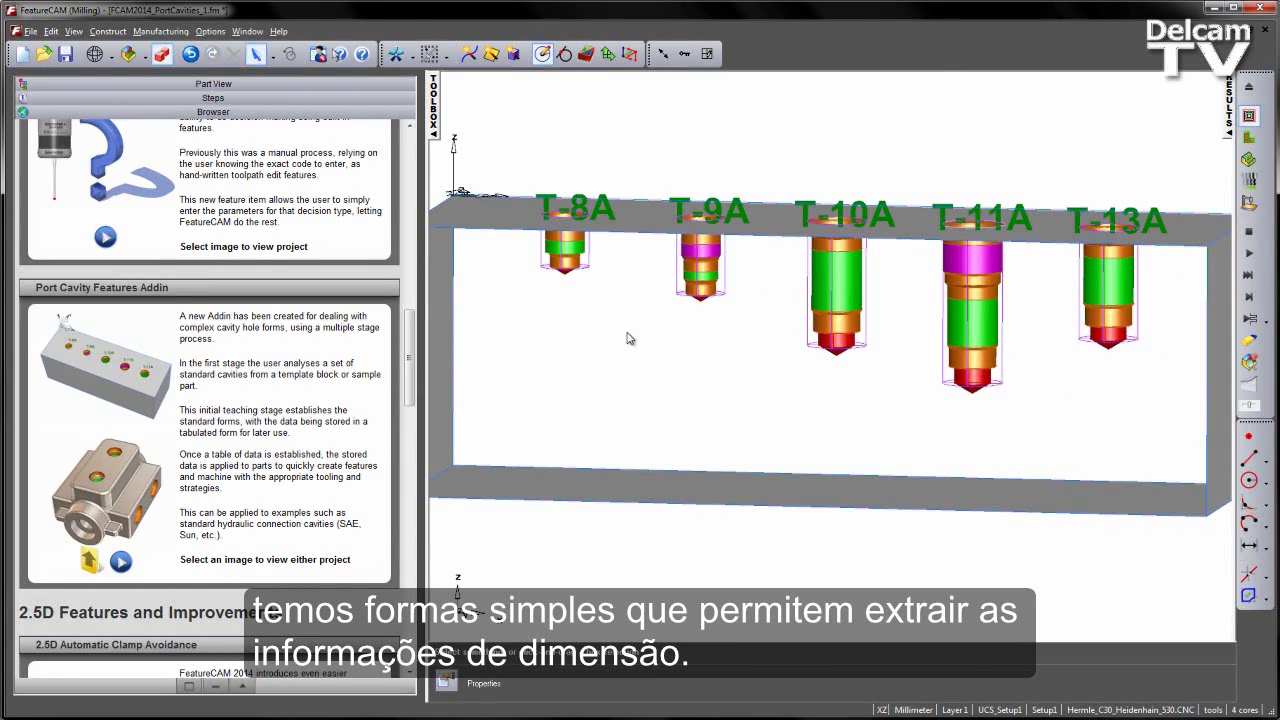
Step: Show all solids again to restore the complete block, and bring up the list of the part's features
left_click(409, 56)
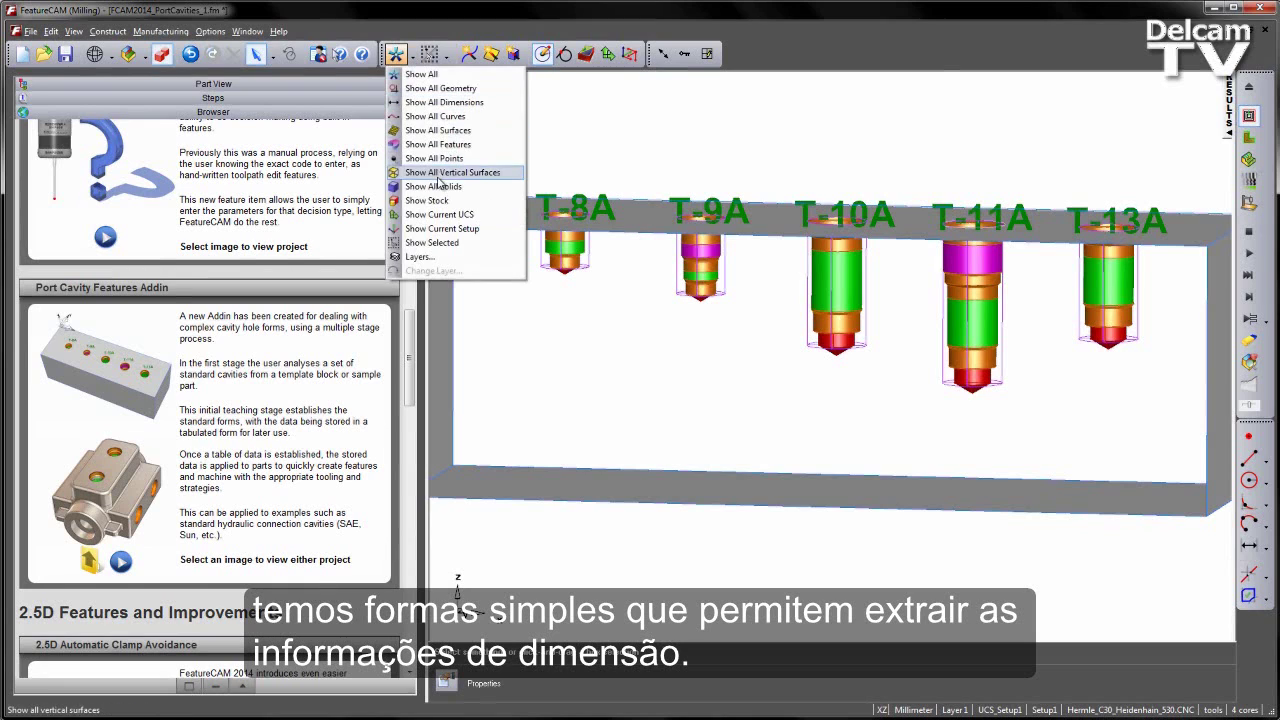
left_click(450, 172)
left_click(302, 84)
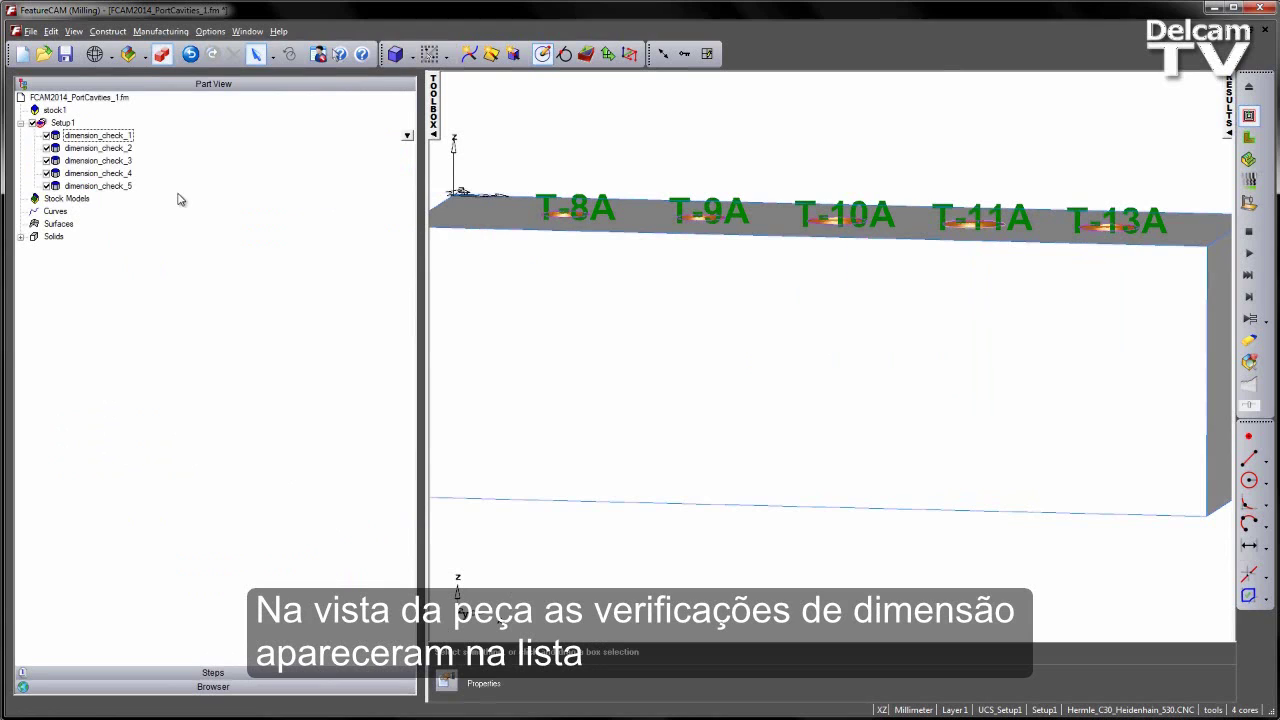
Step: Highlight each feature from dimension_check_1 to dimension_check_5 in turn to compare their sizes in the block
left_click(118, 137)
left_click(119, 148)
left_click(120, 161)
left_click(121, 174)
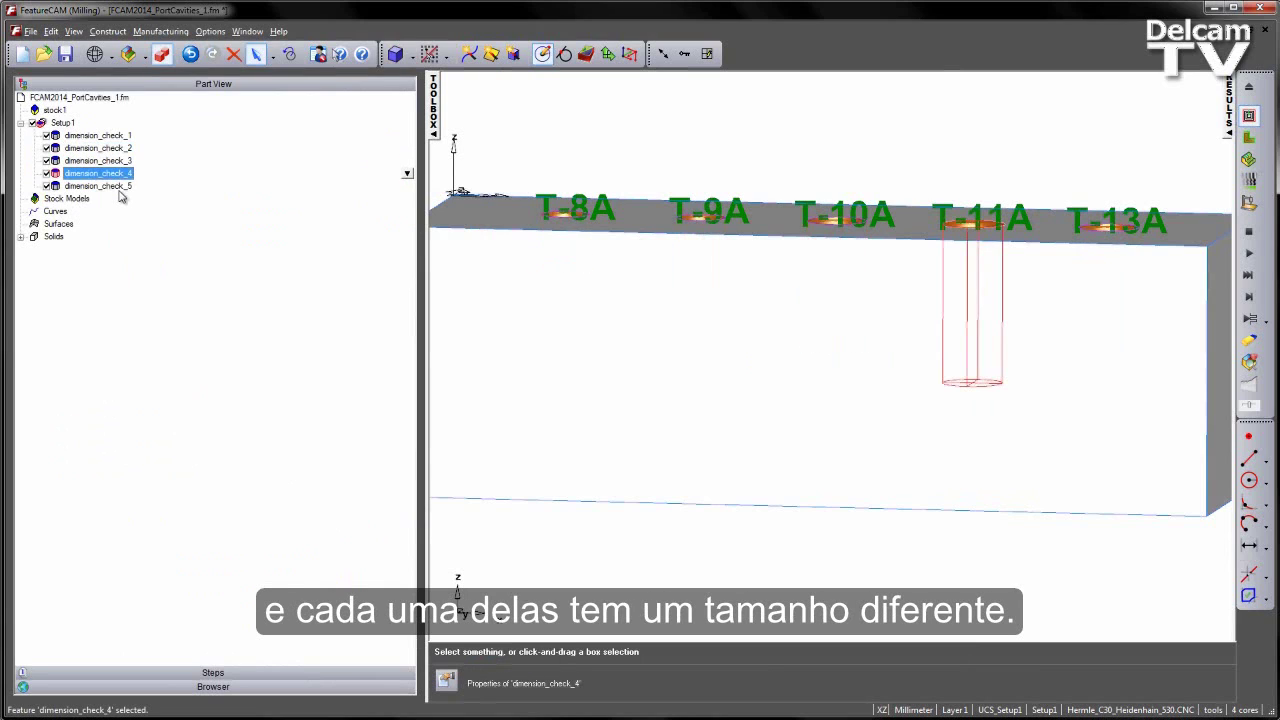
left_click(119, 187)
Step: Review the diameters, depths and chamfers of every level in the dimension_check_1 properties
double_click(117, 138)
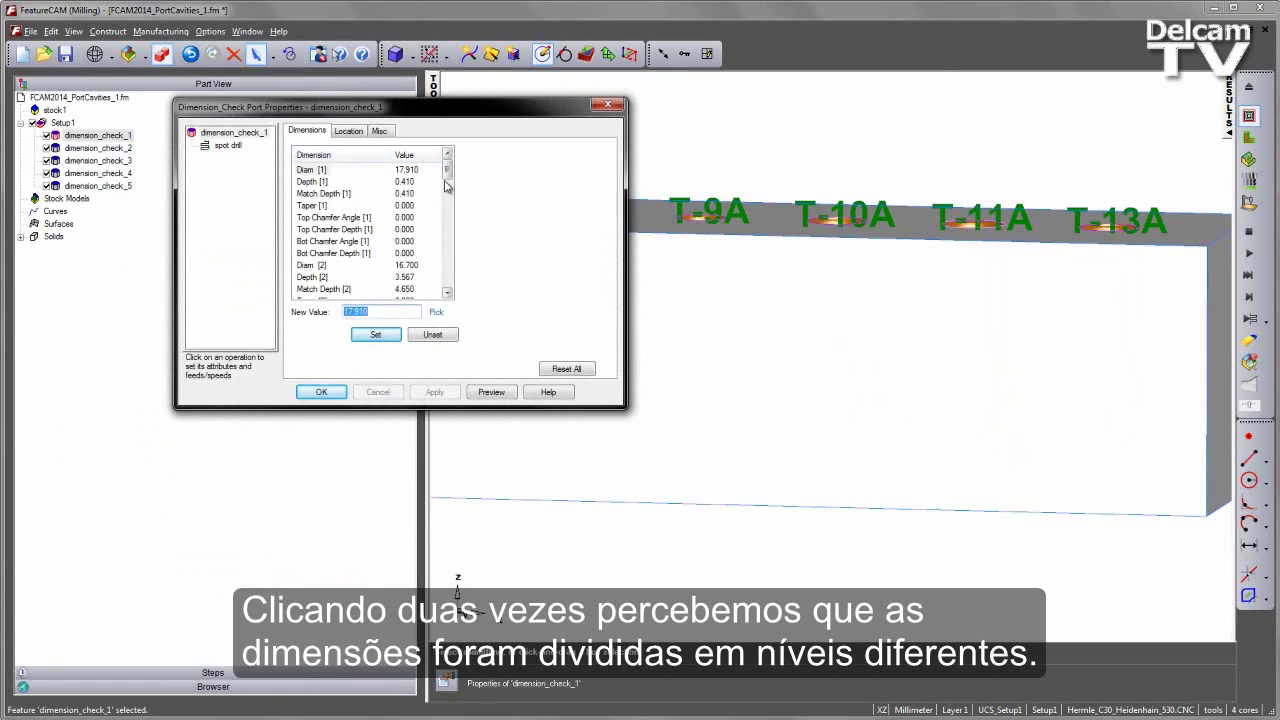
left_click_drag(447, 168, 447, 273)
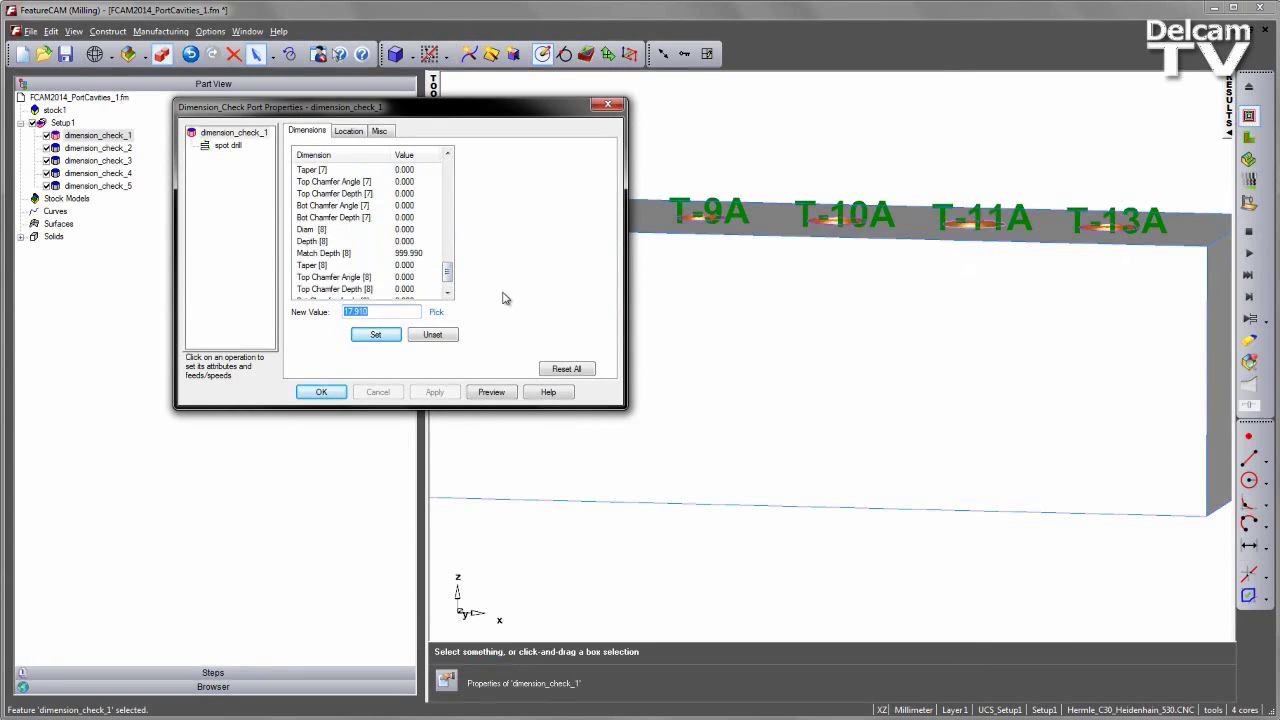
left_click(322, 393)
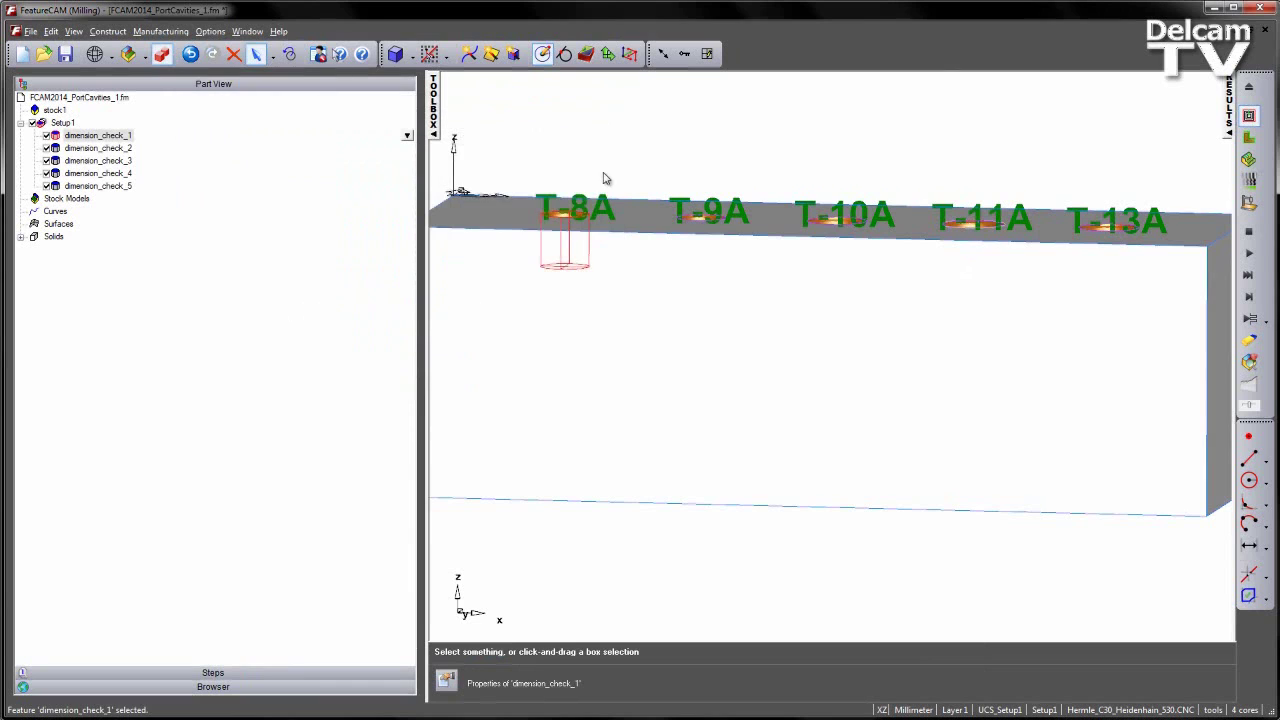
Step: View the block isometrically and exclude dimension_check_5 from the active features of Setup1
key("ctrl+i")
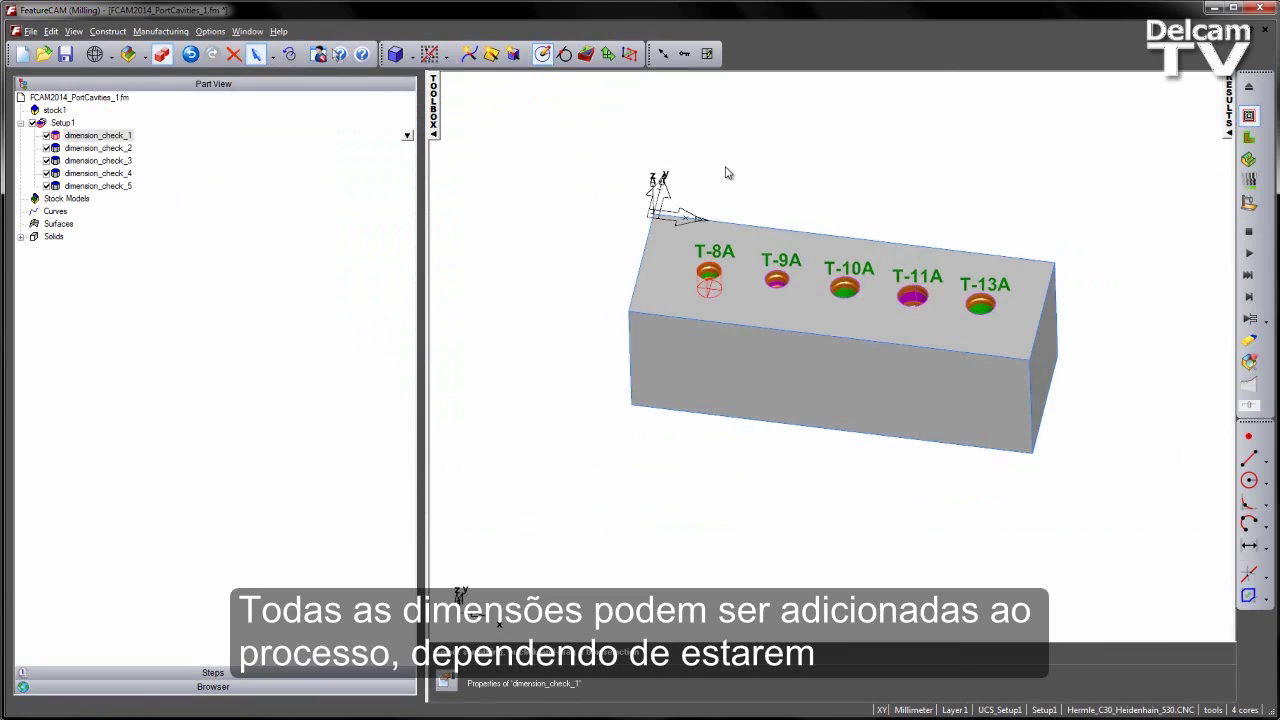
scroll(798, 180, "up", 2)
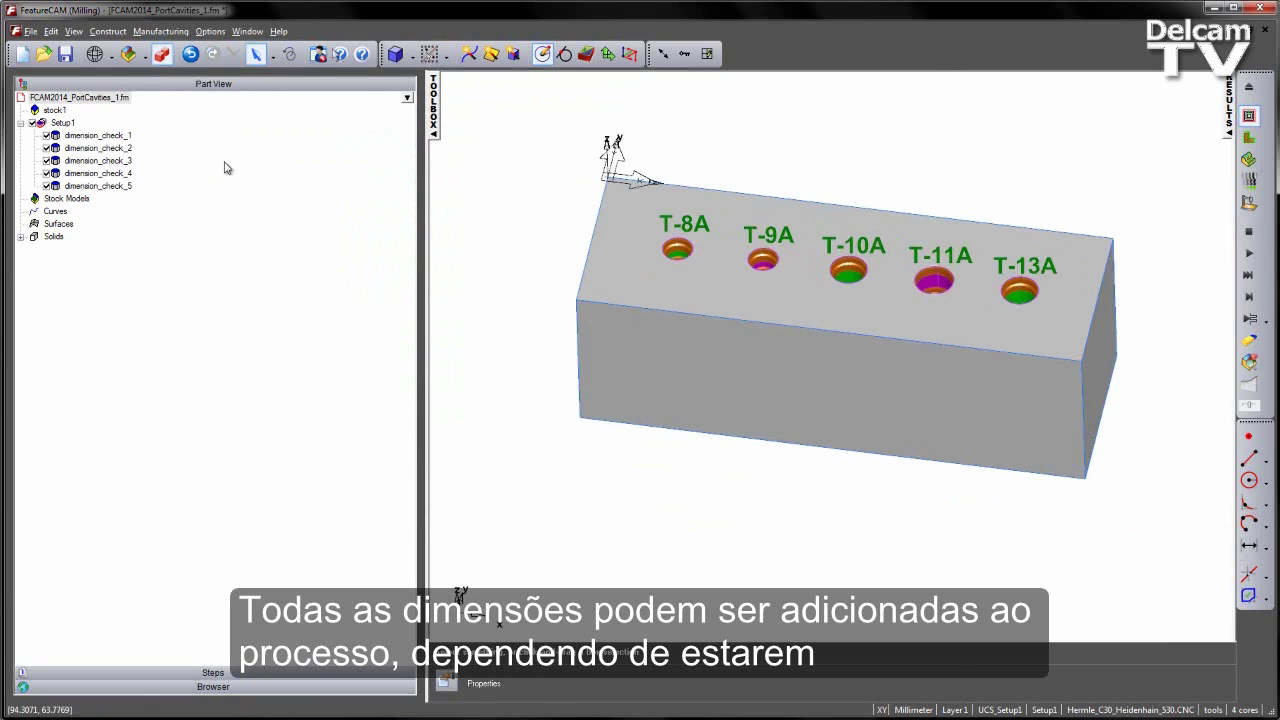
left_click(56, 175)
left_click(46, 186)
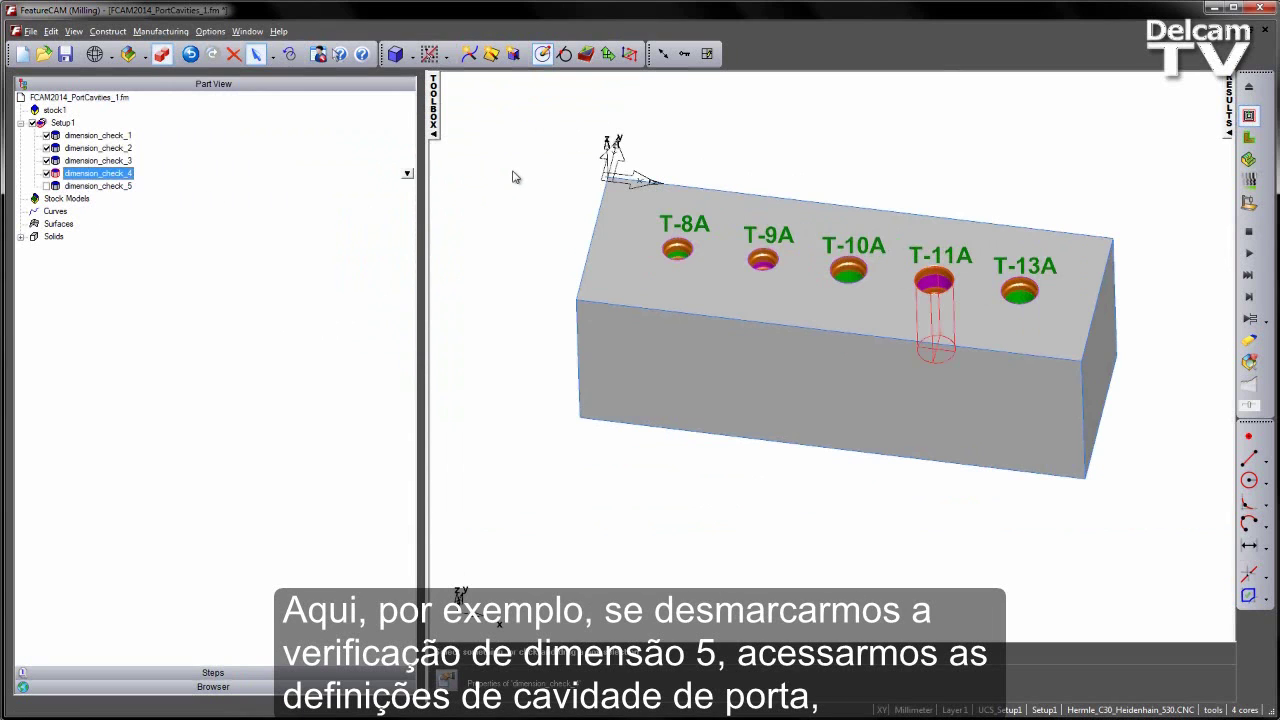
Step: Load the recognized dimensions of dimension_check_1 through dimension_check_4 into the port cavity definitions with Load IFR
left_click(708, 56)
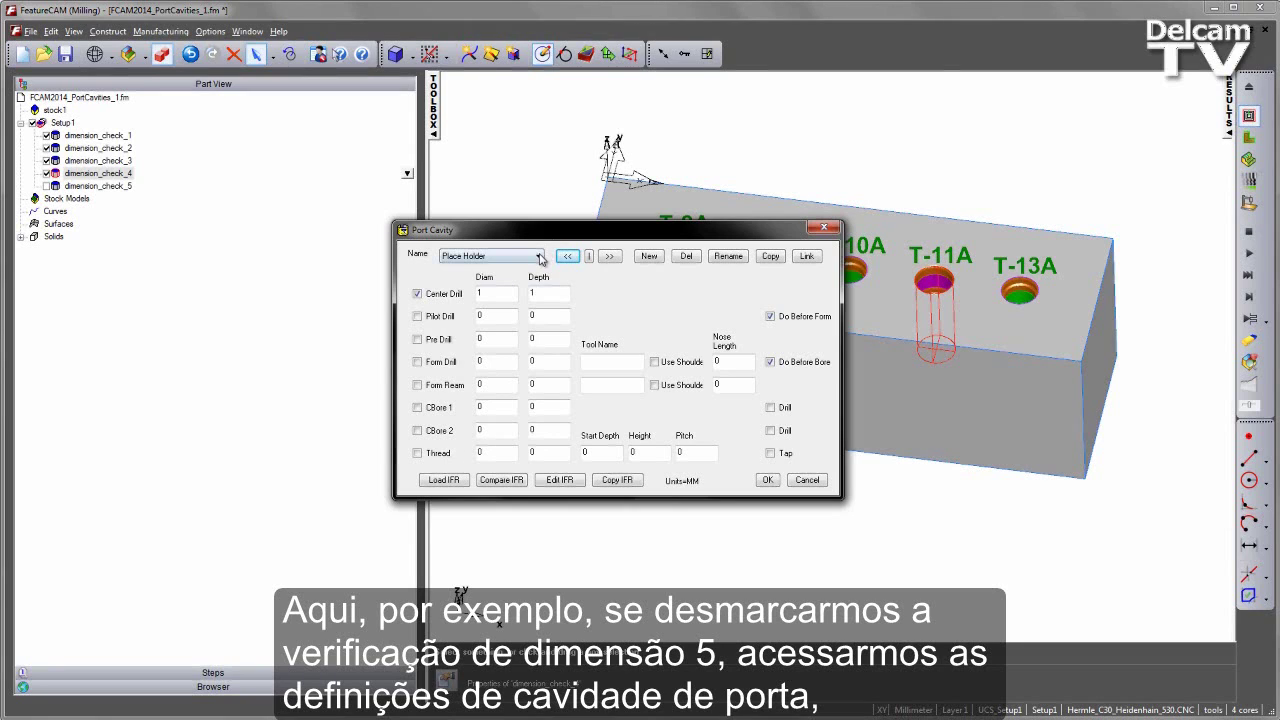
left_click(538, 256)
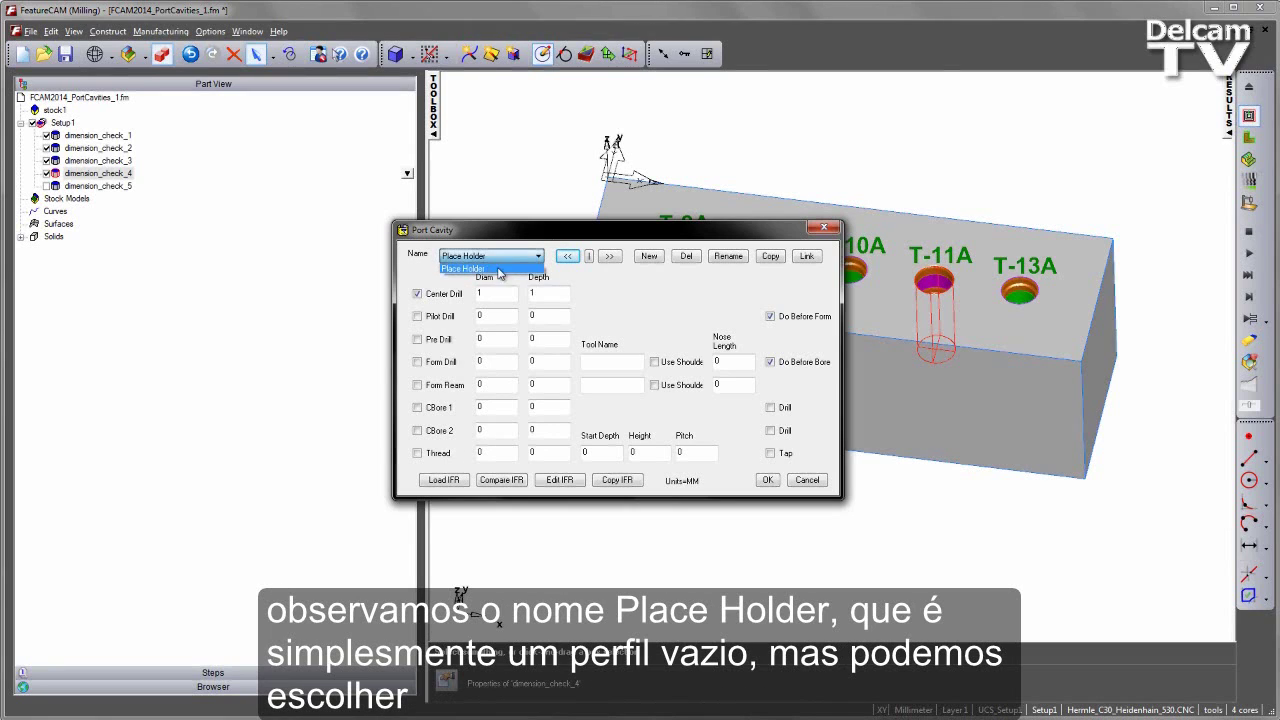
left_click(606, 290)
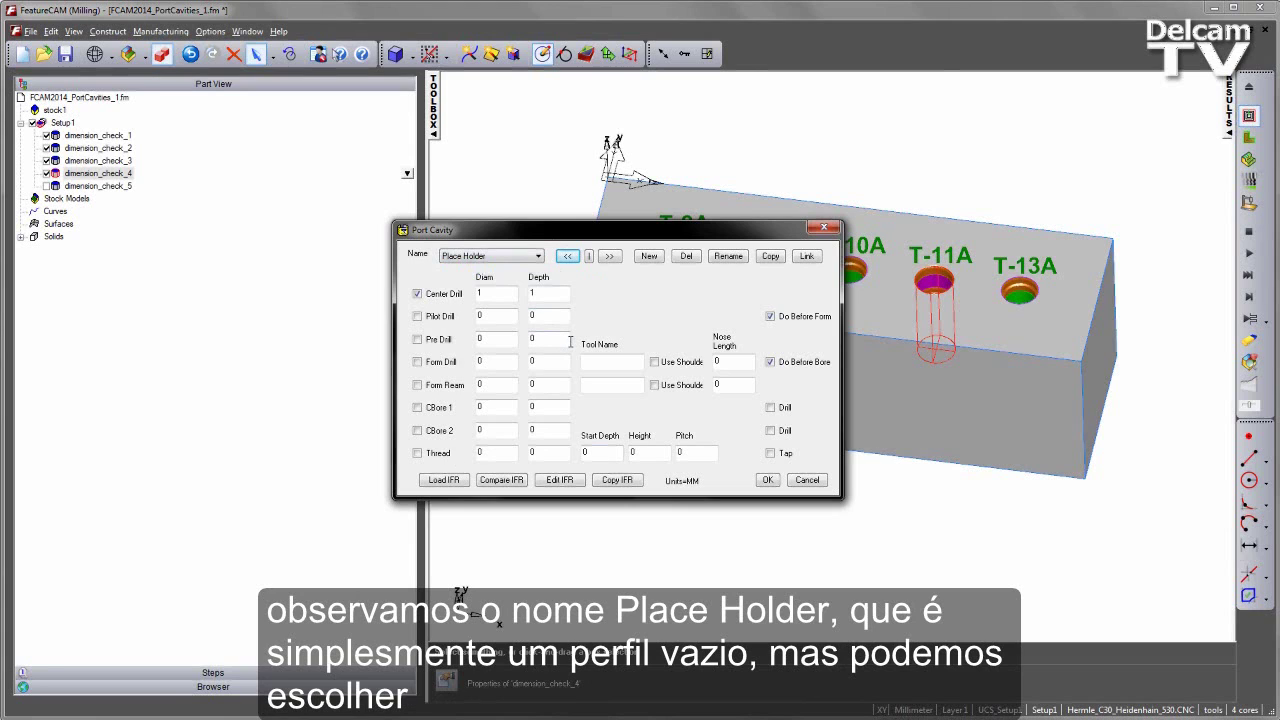
left_click(443, 480)
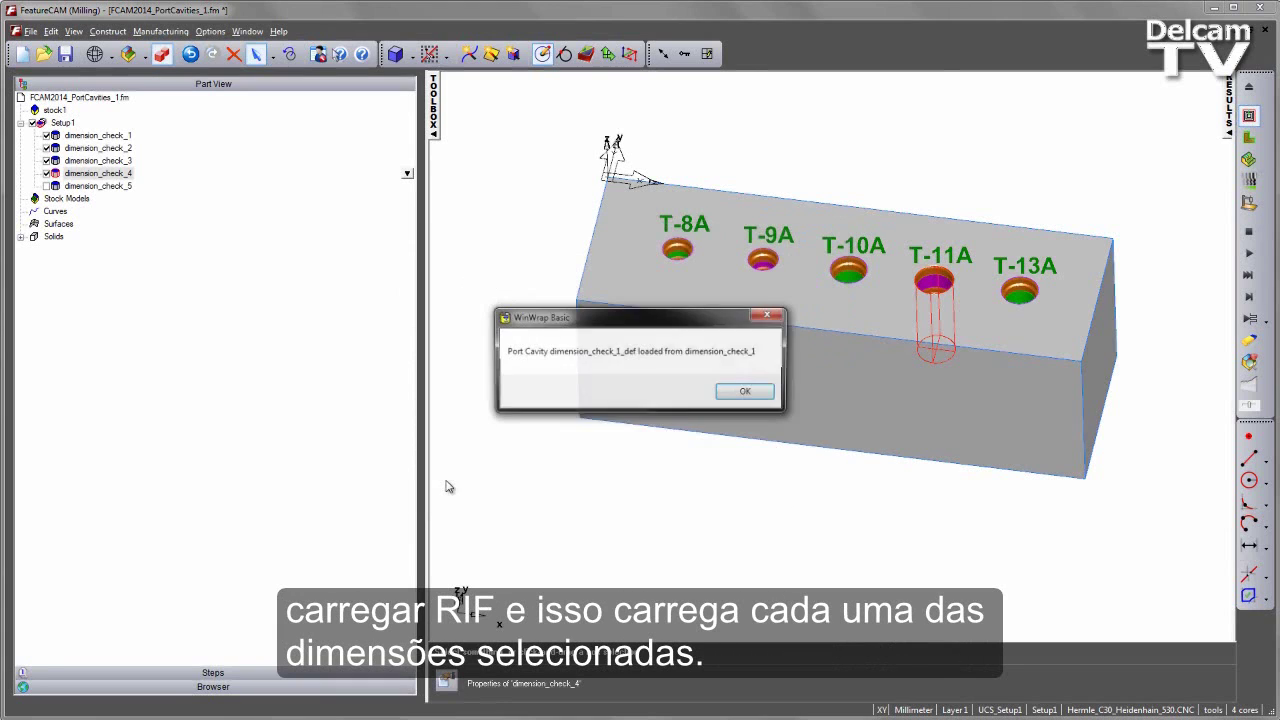
left_click(744, 391)
left_click(744, 391)
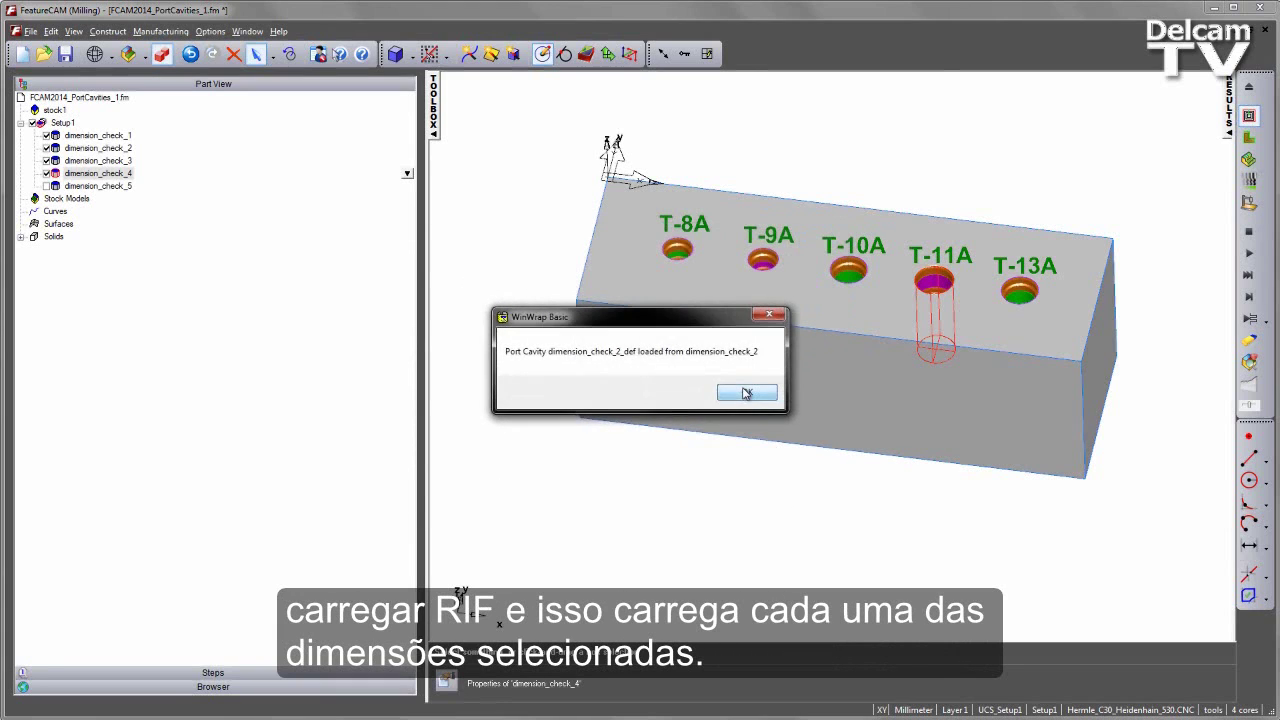
left_click(744, 391)
left_click(744, 391)
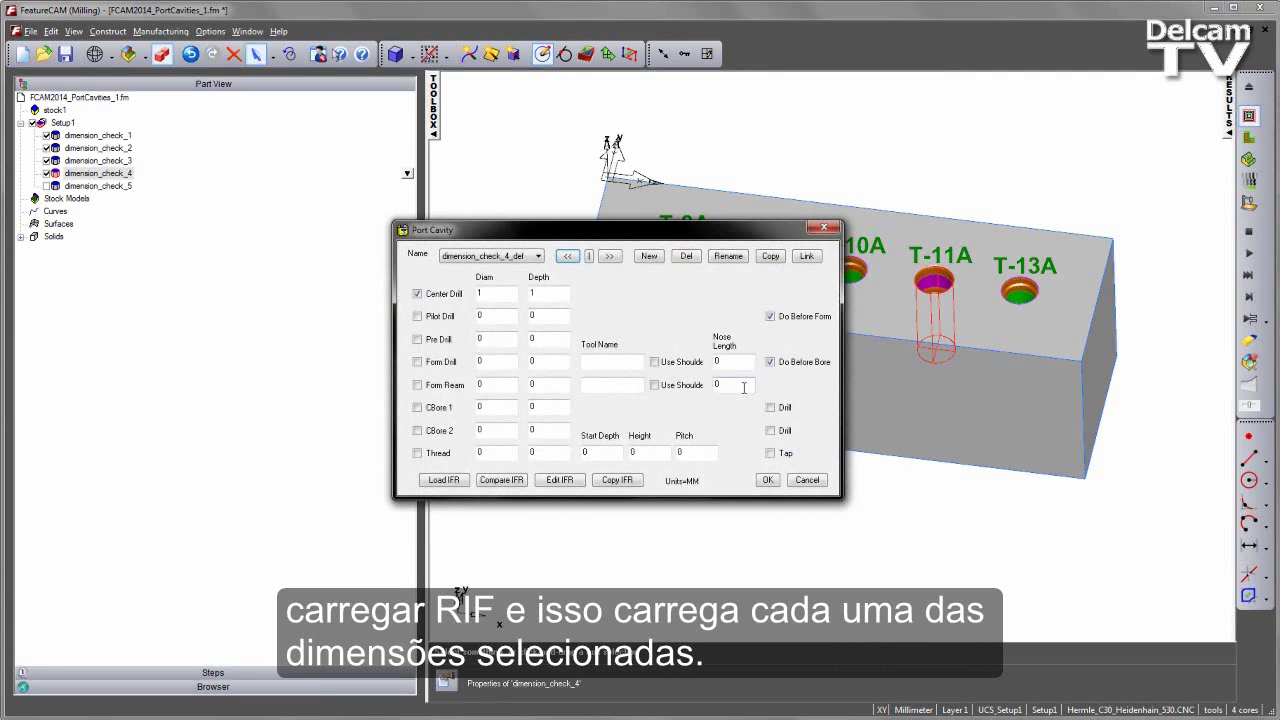
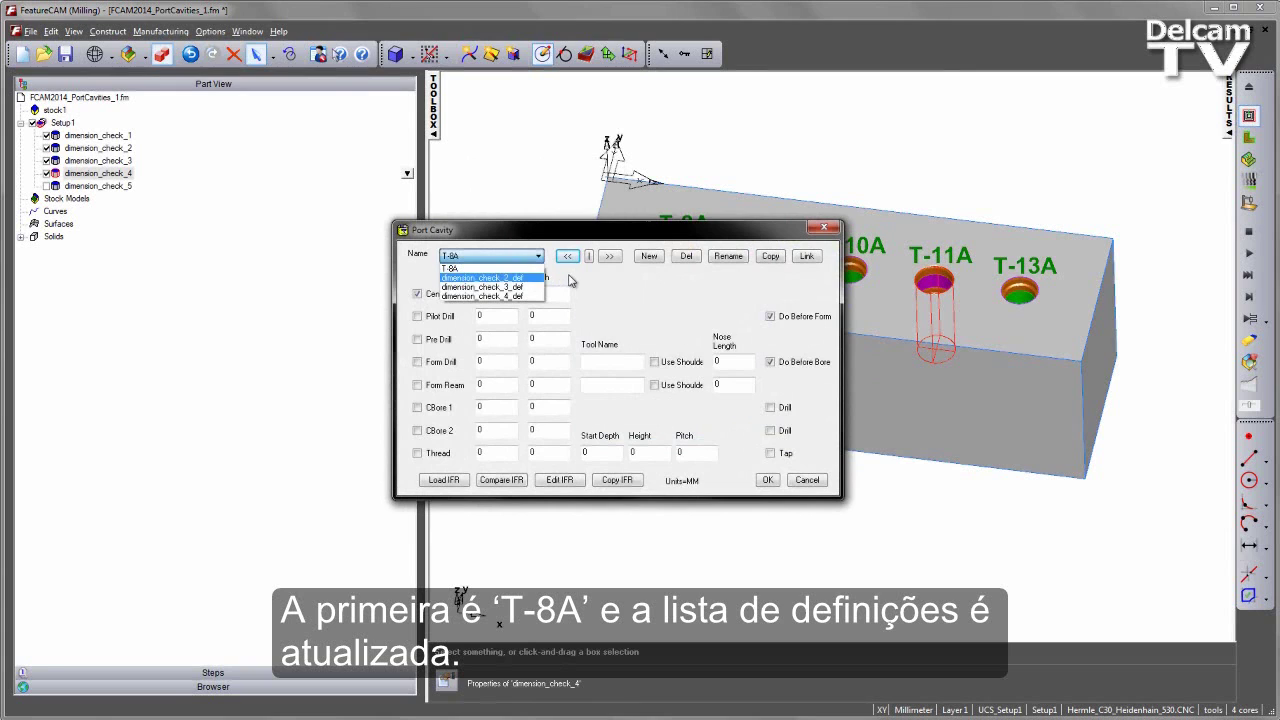
Step: Rename the port cavity definition dimension_check_2_def as T-9A
left_click(525, 282)
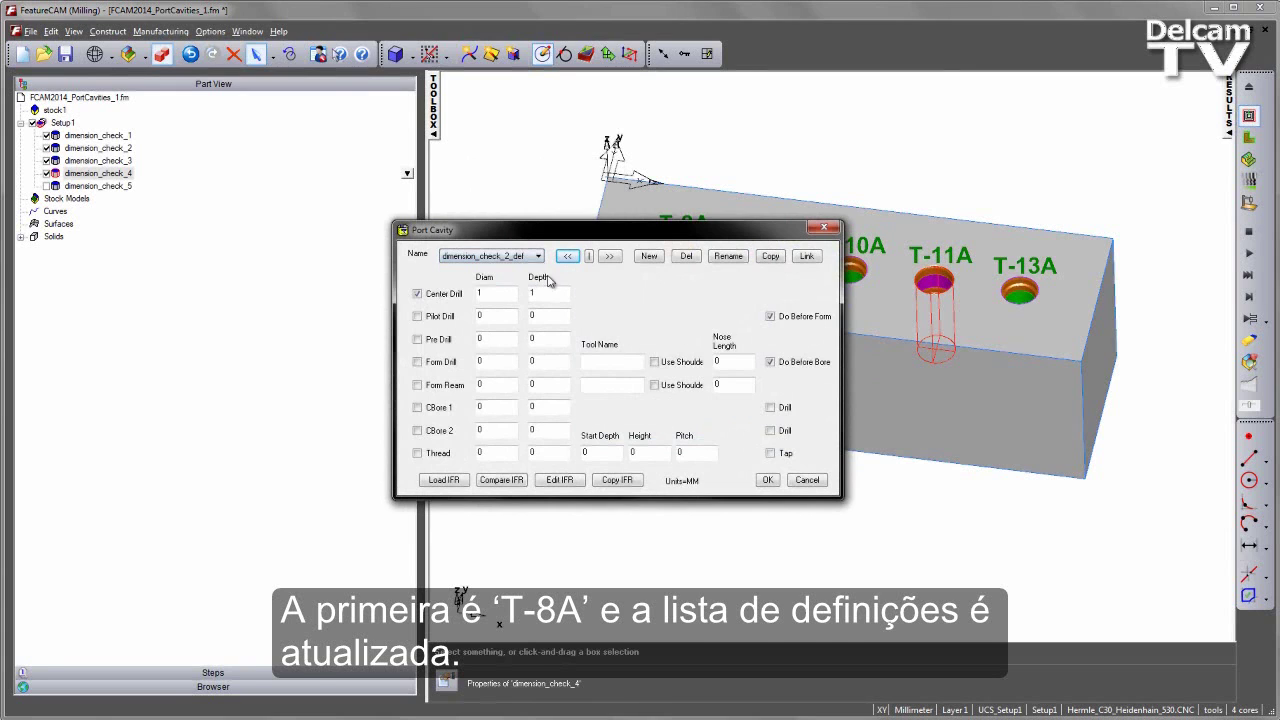
left_click(589, 257)
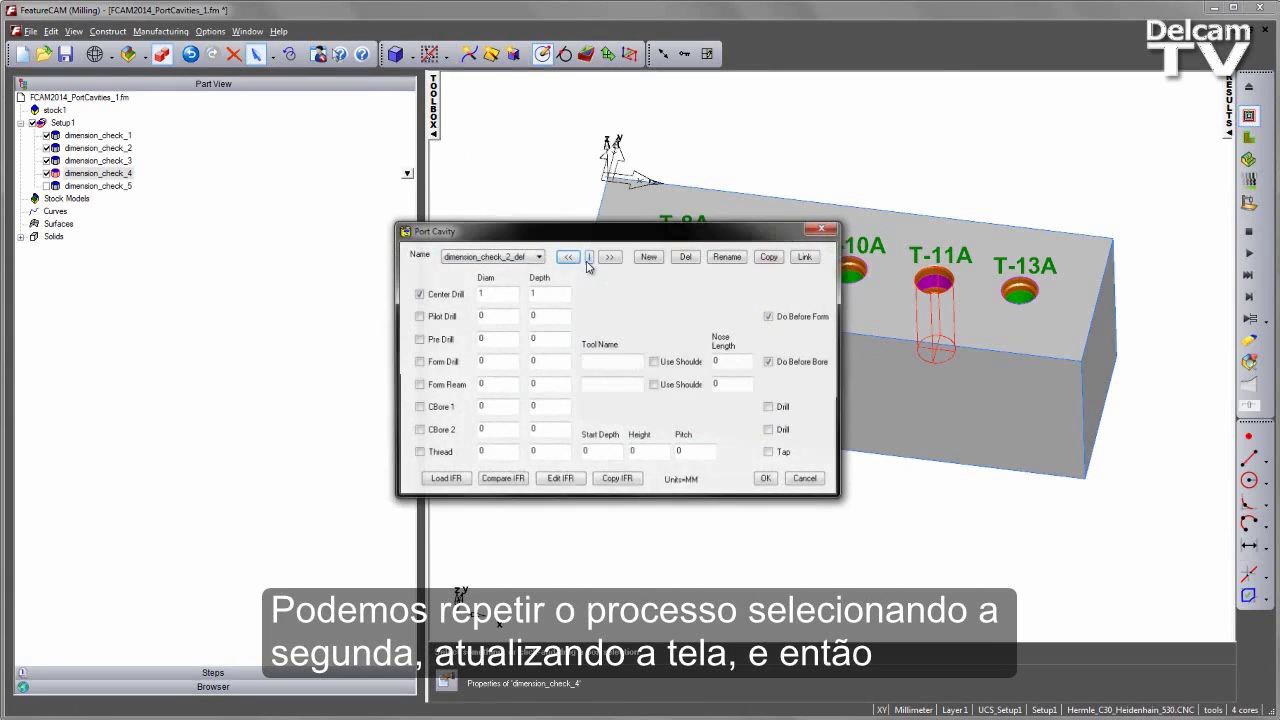
left_click(729, 257)
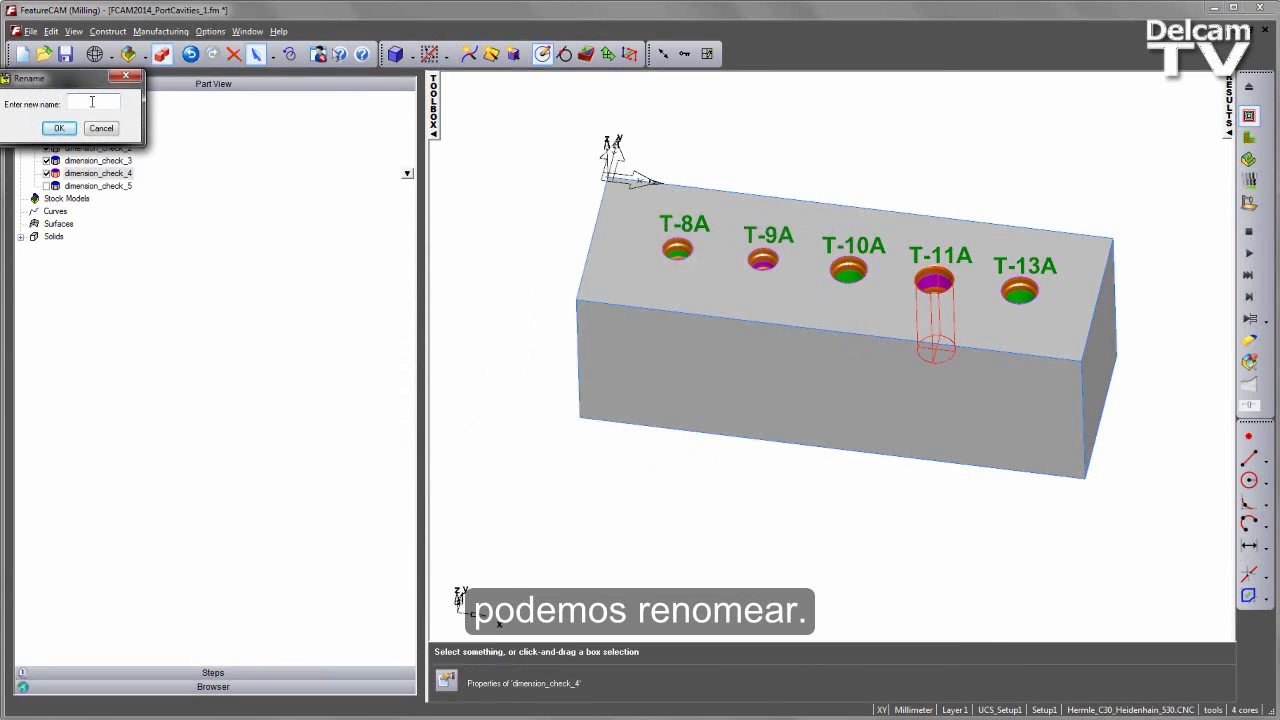
key("Caps_Lock")
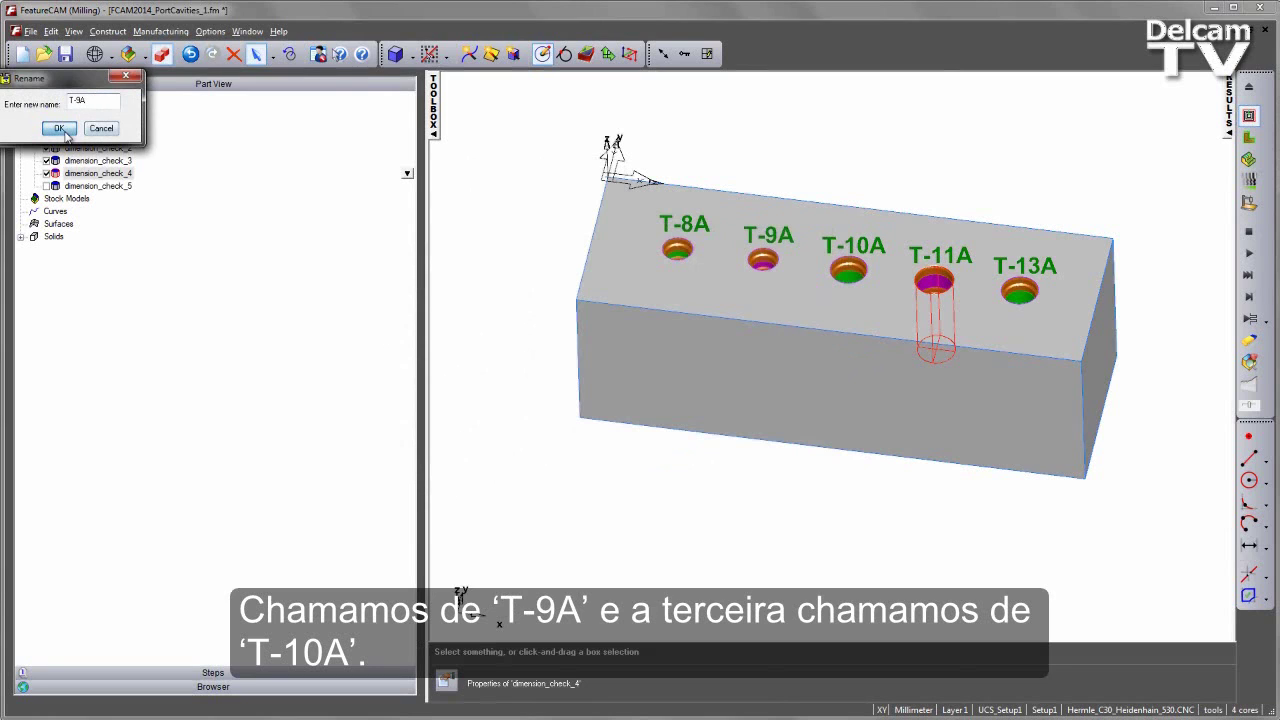
left_click(59, 128)
Step: Rename the port cavity definition dimension_check_3_def as T-10A
left_click(510, 258)
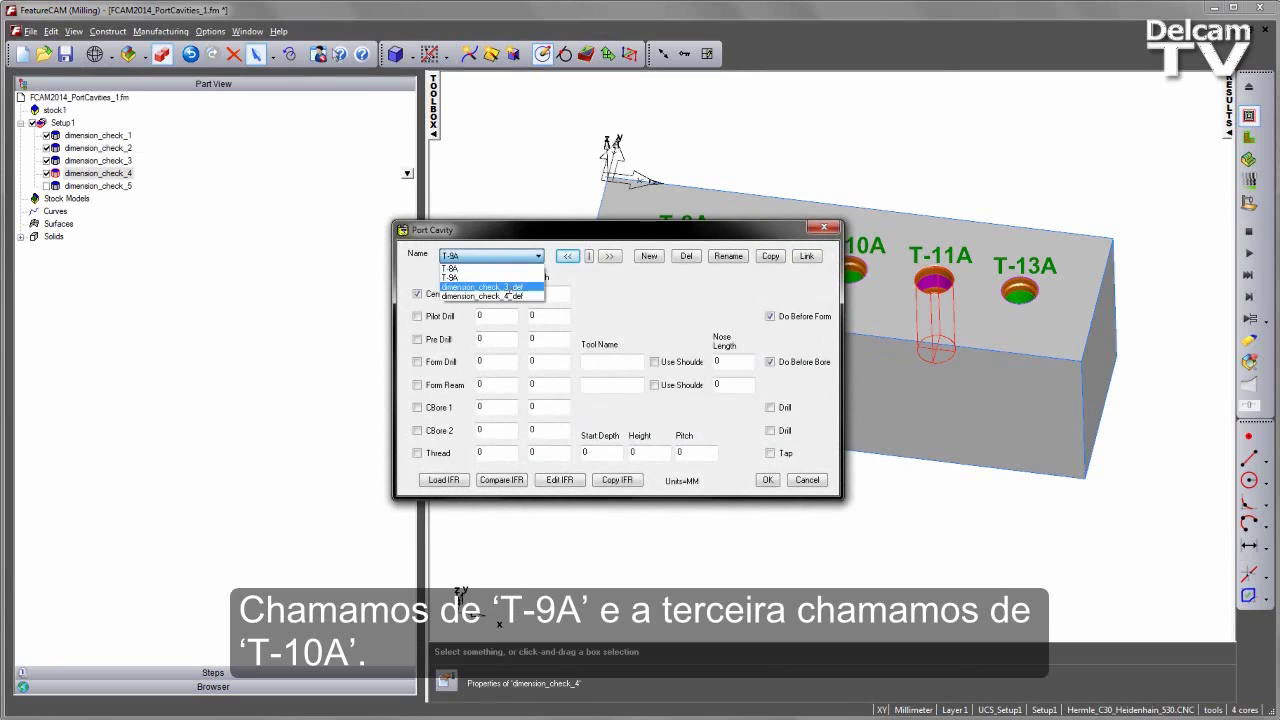
left_click(512, 287)
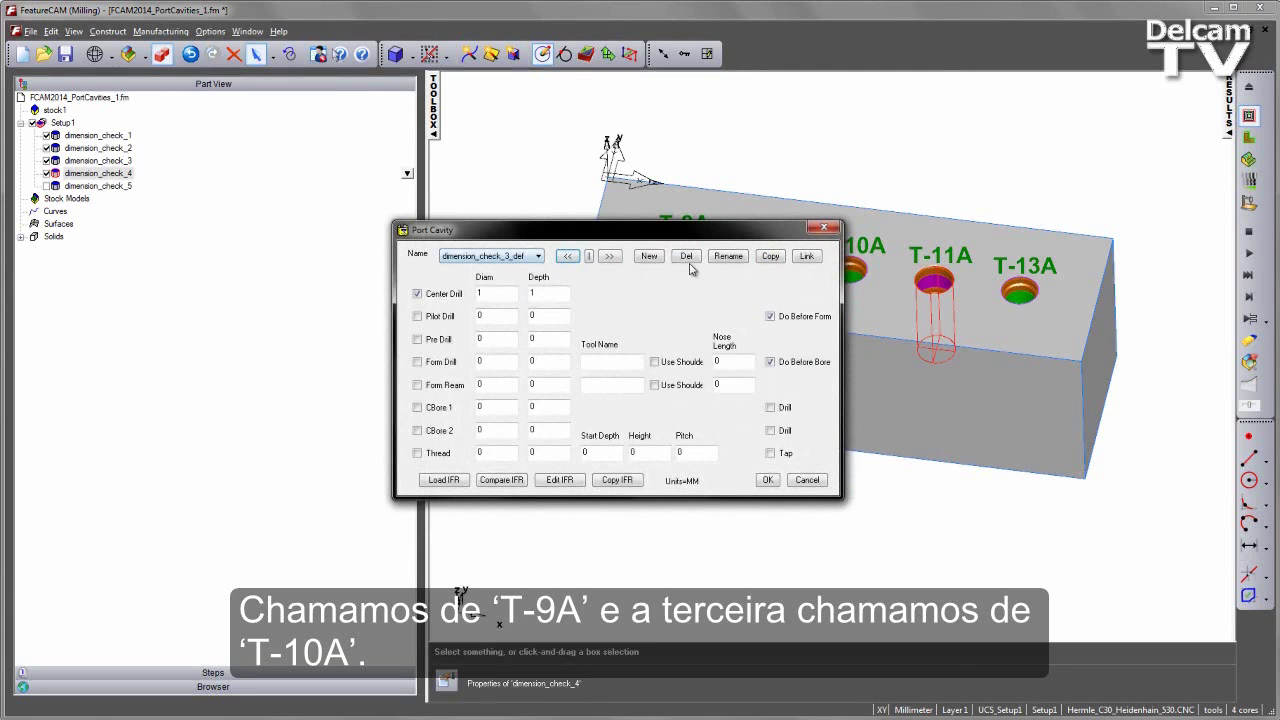
left_click(728, 256)
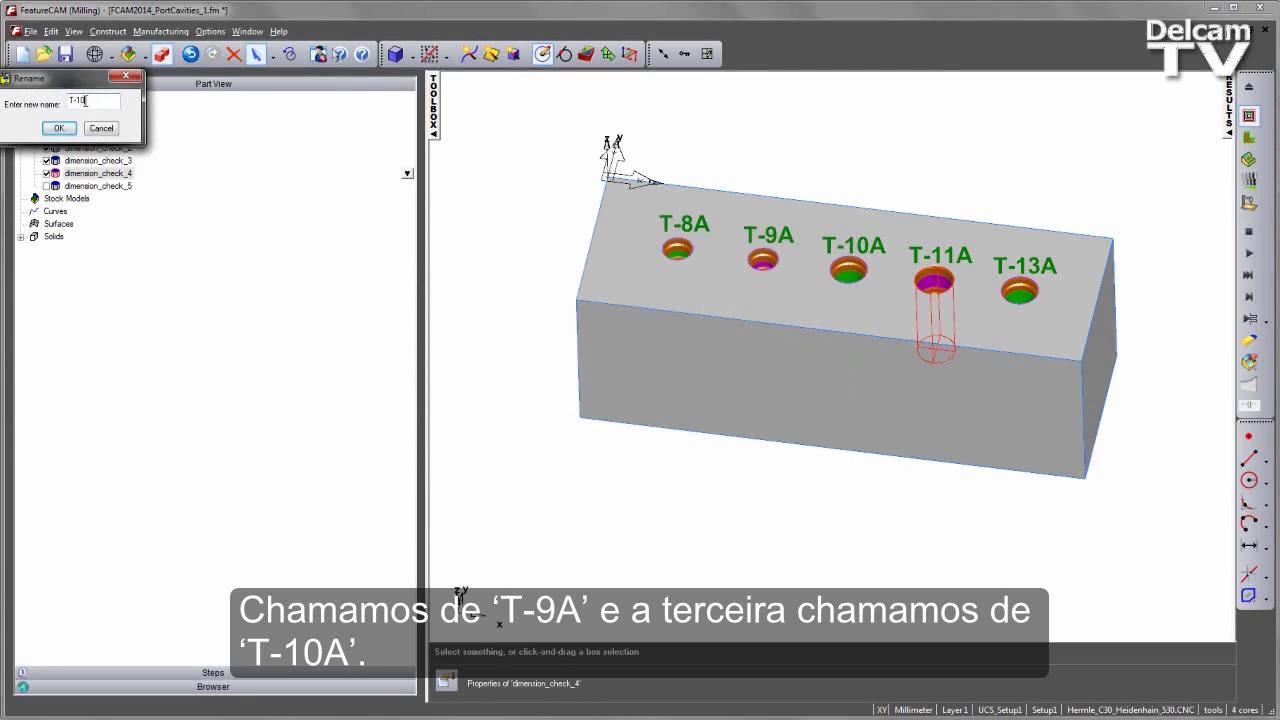
left_click(66, 130)
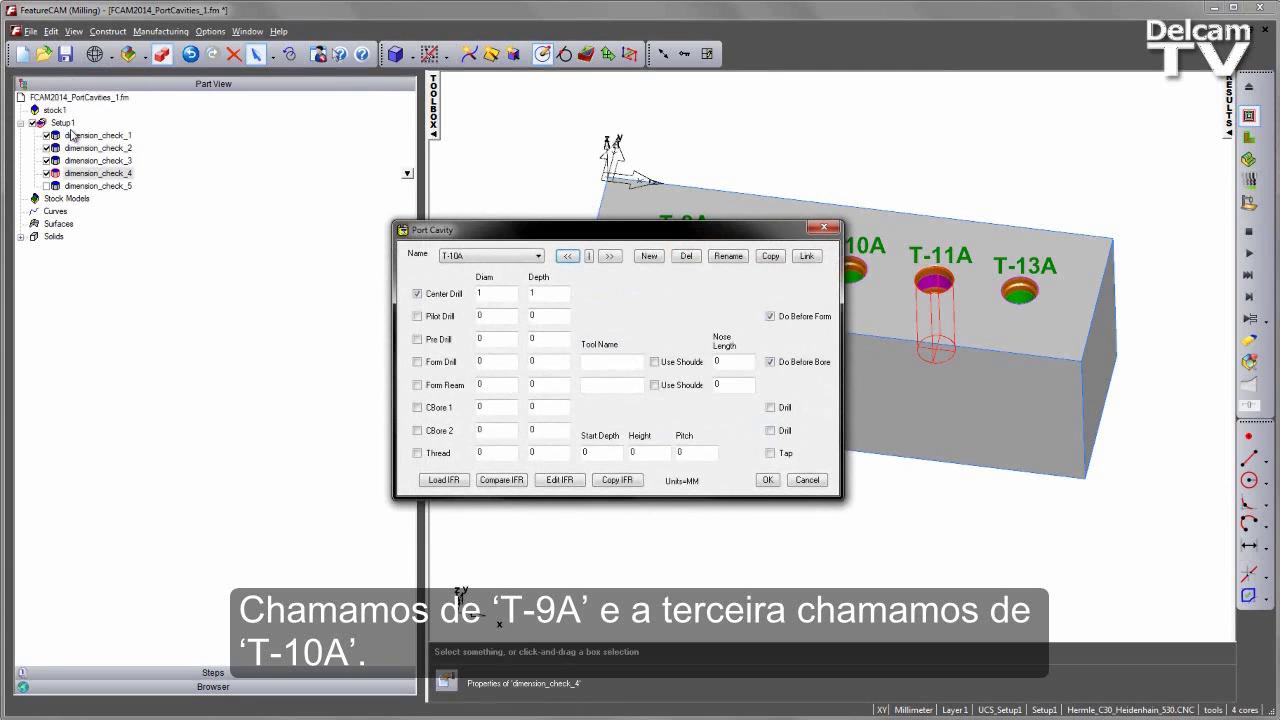
left_click(513, 255)
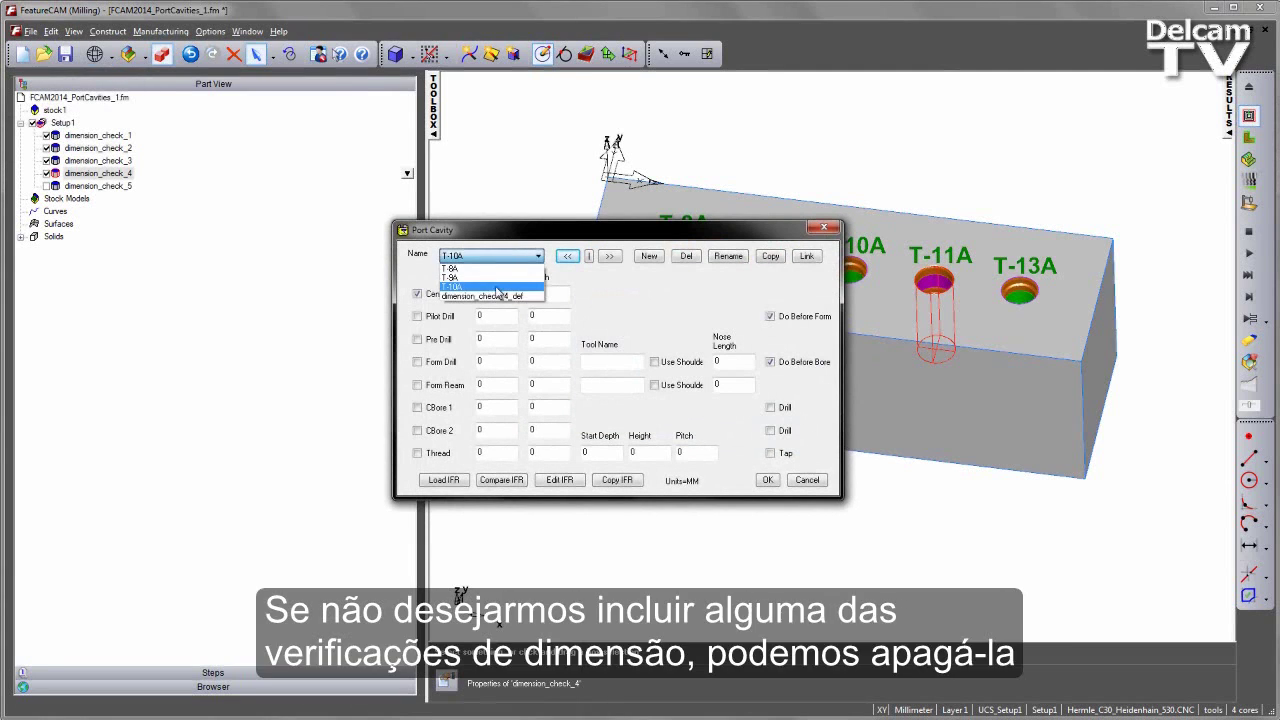
left_click(516, 300)
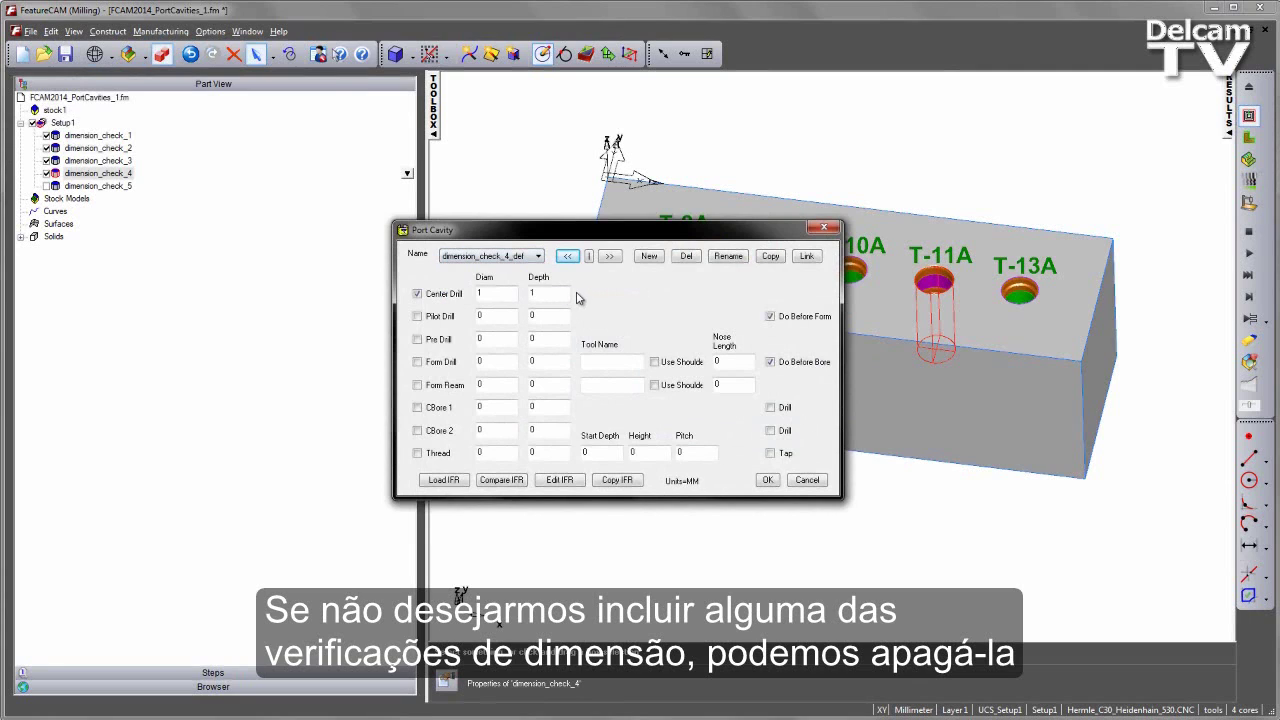
left_click(686, 256)
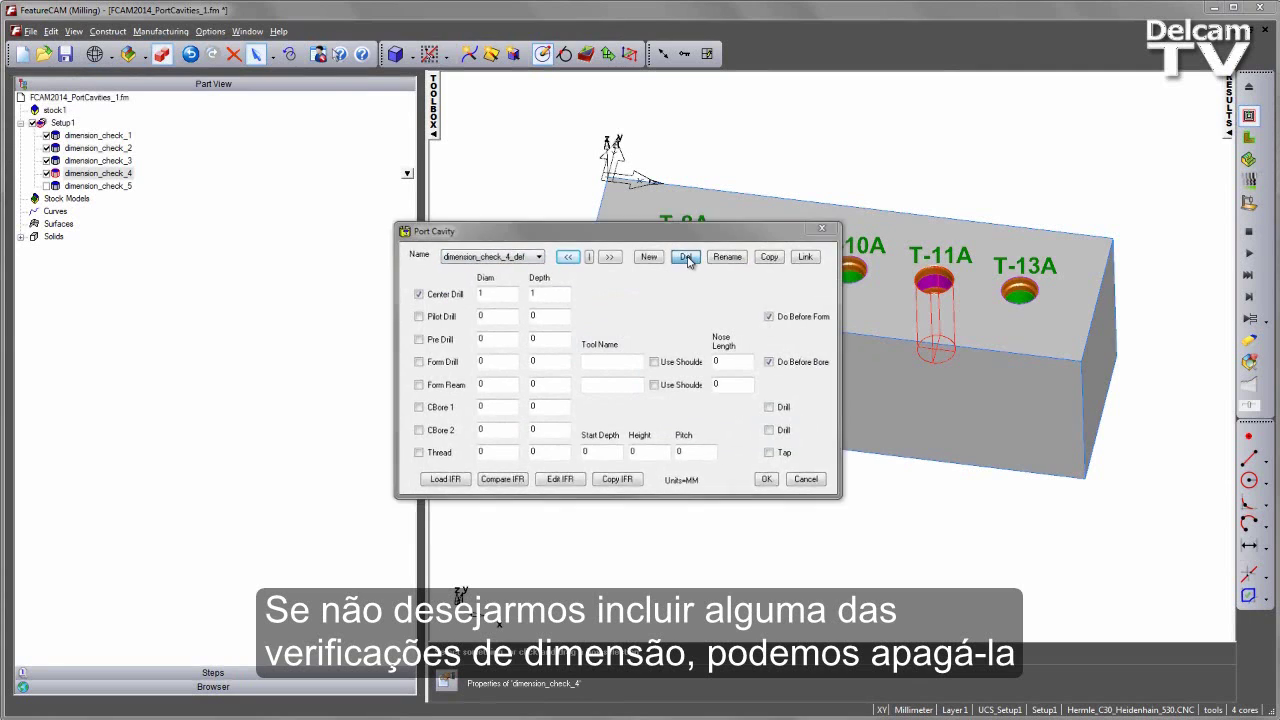
left_click(722, 392)
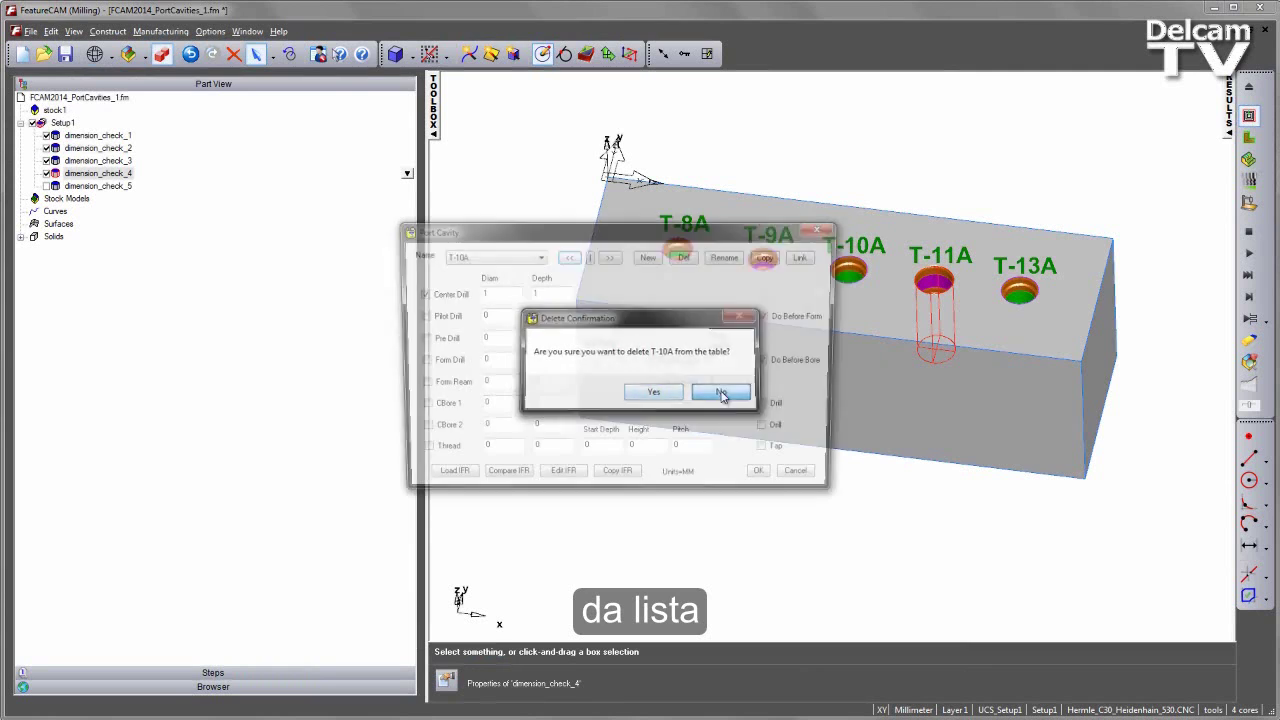
Step: Delete dimension_check_4_def from the port cavity table and check the list of remaining definitions
left_click(538, 256)
left_click(510, 304)
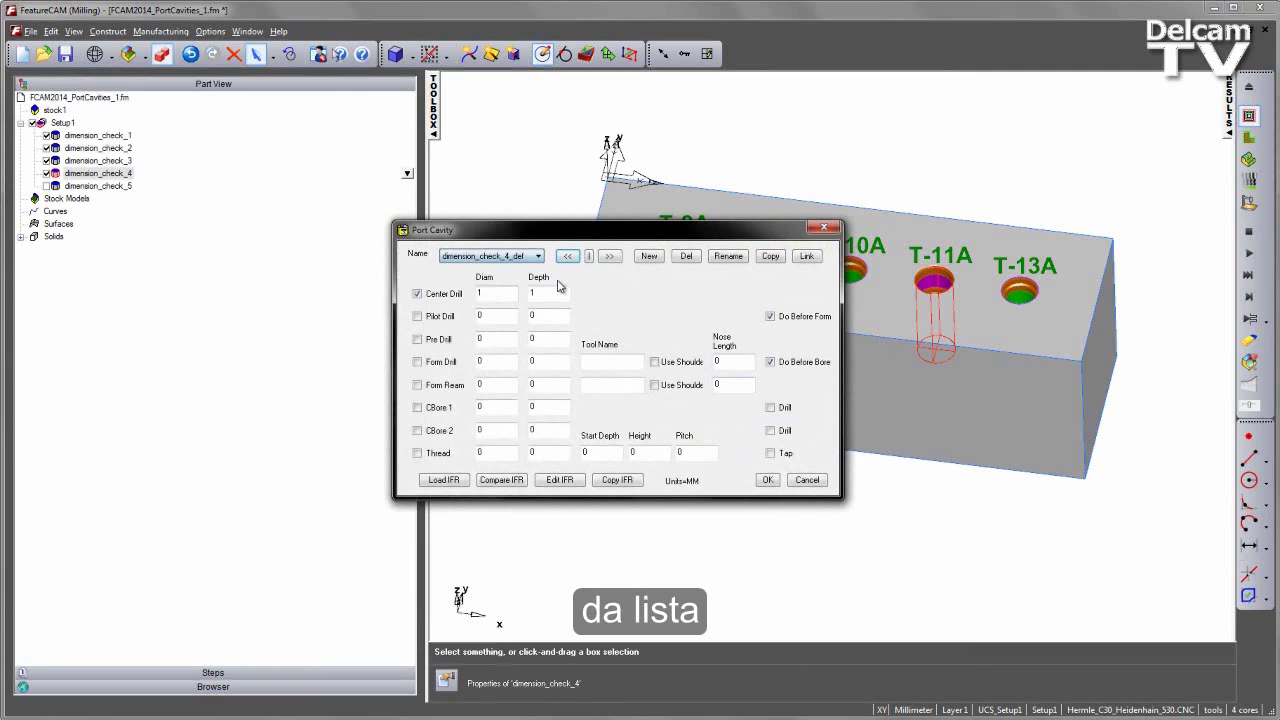
left_click(690, 258)
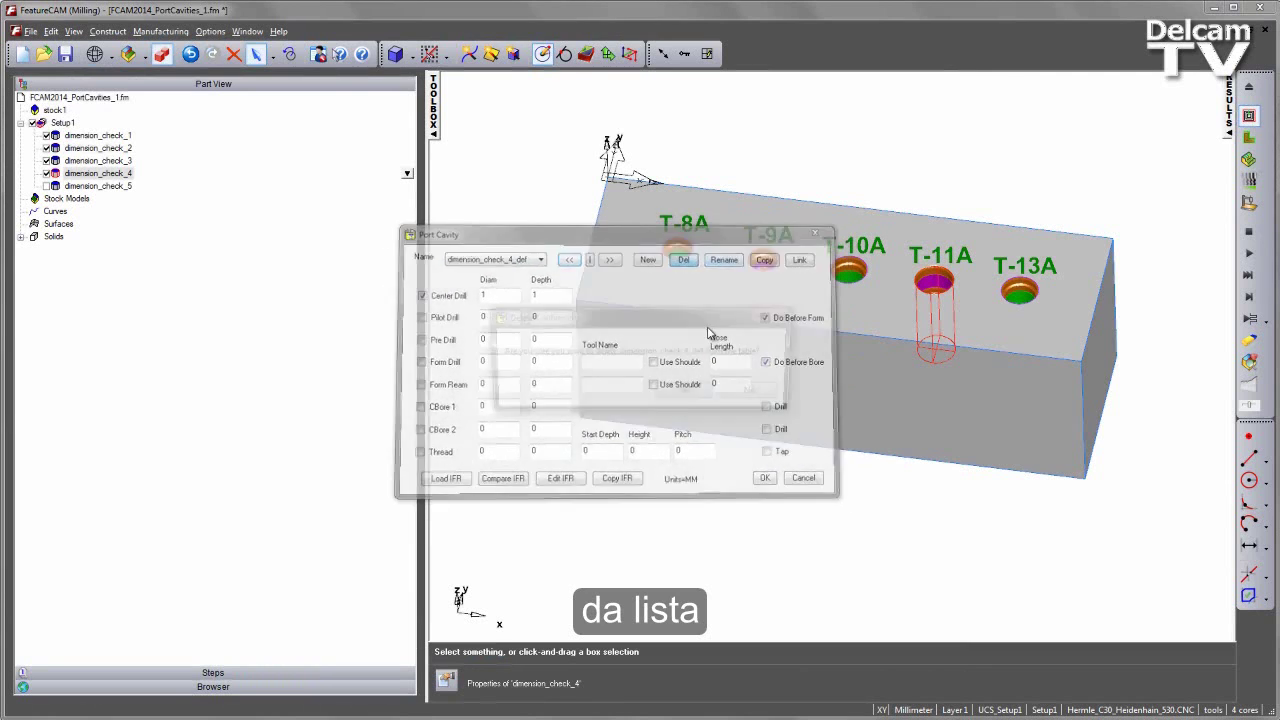
left_click(705, 392)
left_click(520, 258)
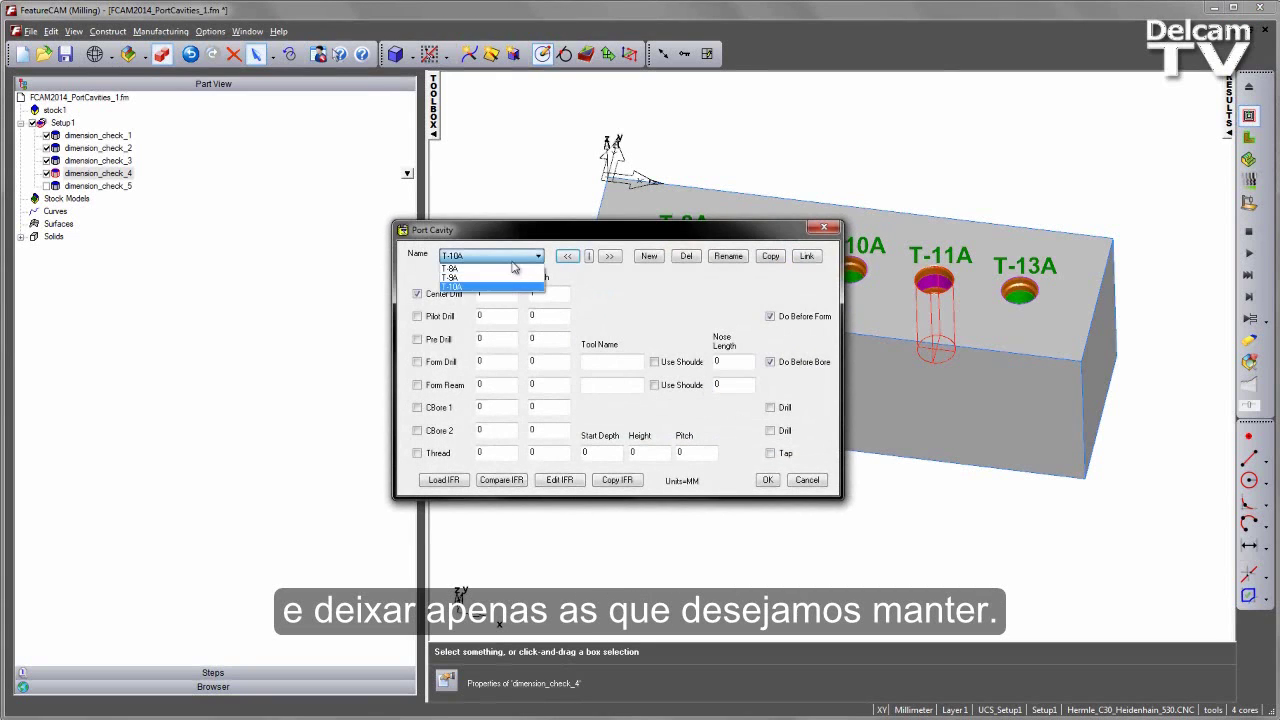
left_click(698, 302)
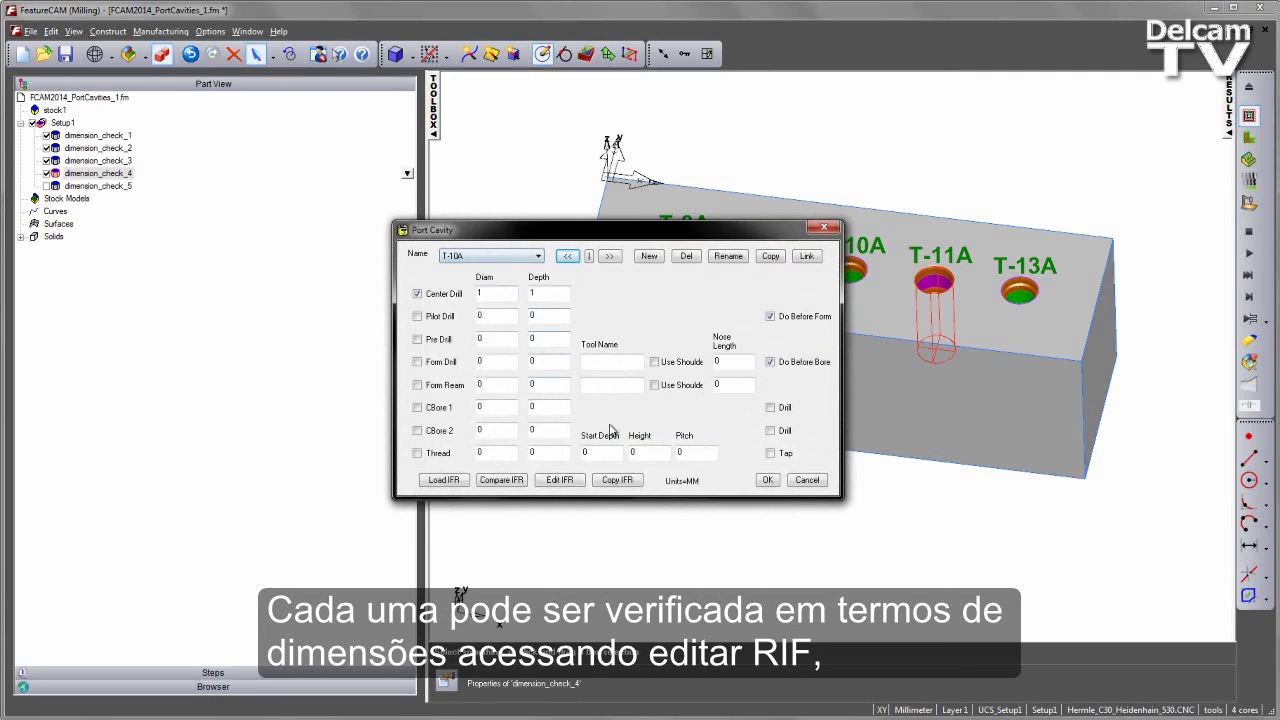
Step: Review the nominal dimensions and tolerances of all levels of the T-10A cavity with Edit IFR
left_click(559, 480)
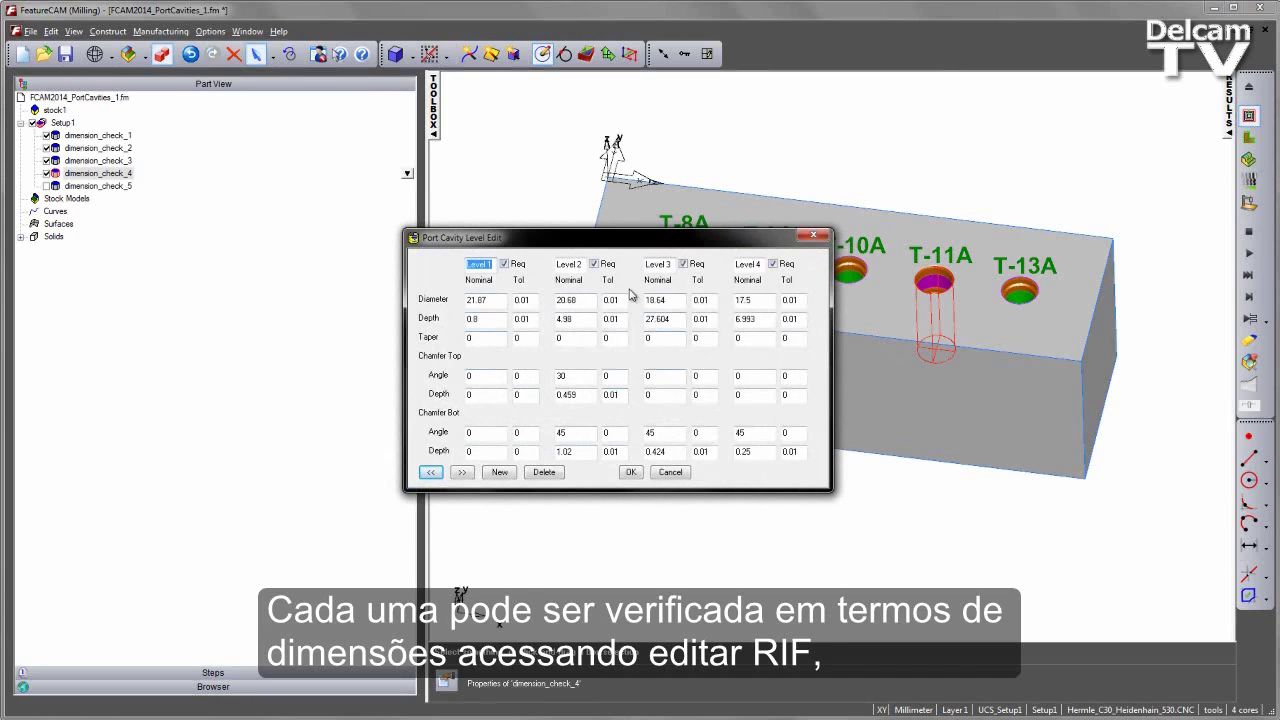
left_click(467, 475)
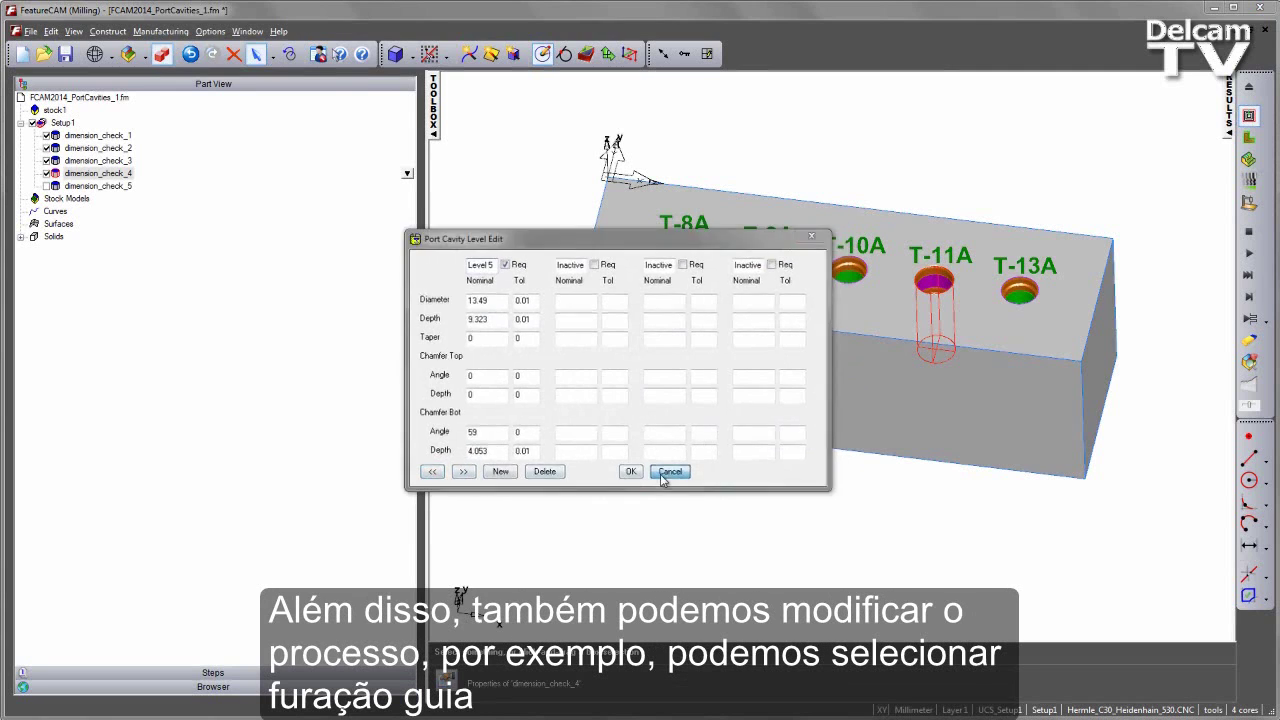
left_click(669, 472)
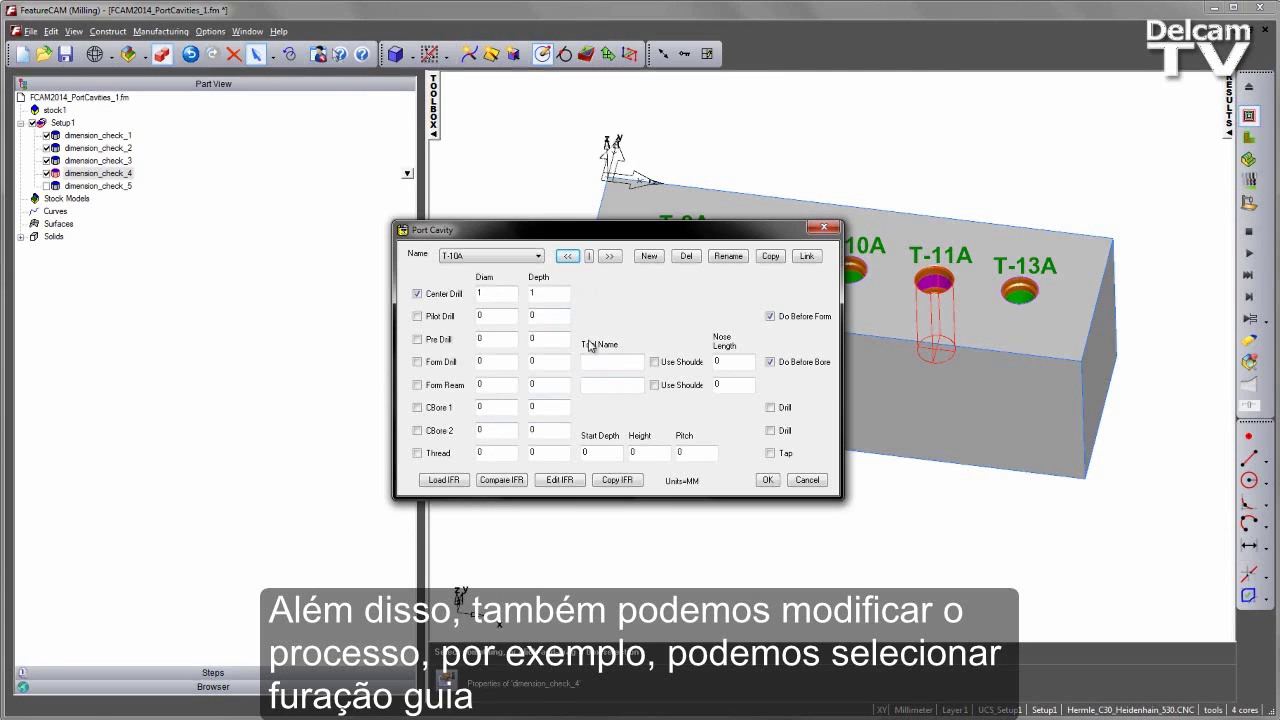
Step: Enable the Pilot Drill, Form Drill, Form Ream and Thread operations for the T-10A port cavity
left_click(417, 316)
left_click(417, 361)
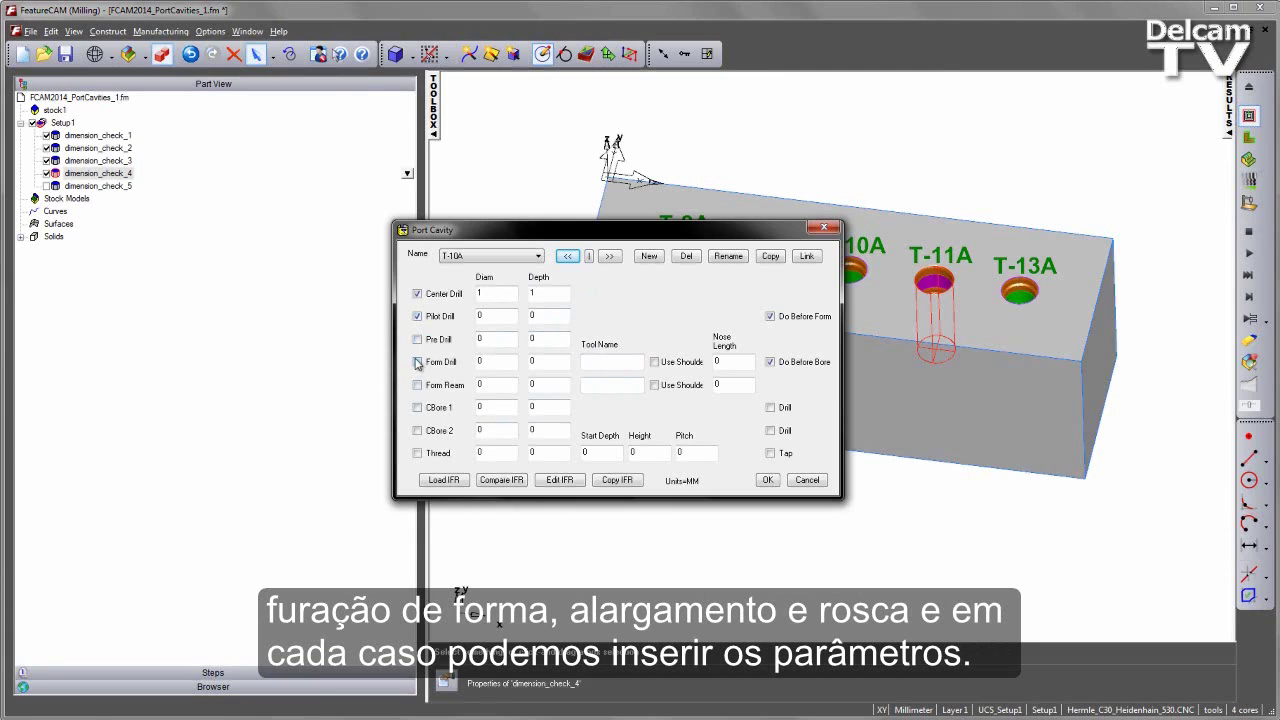
left_click(417, 384)
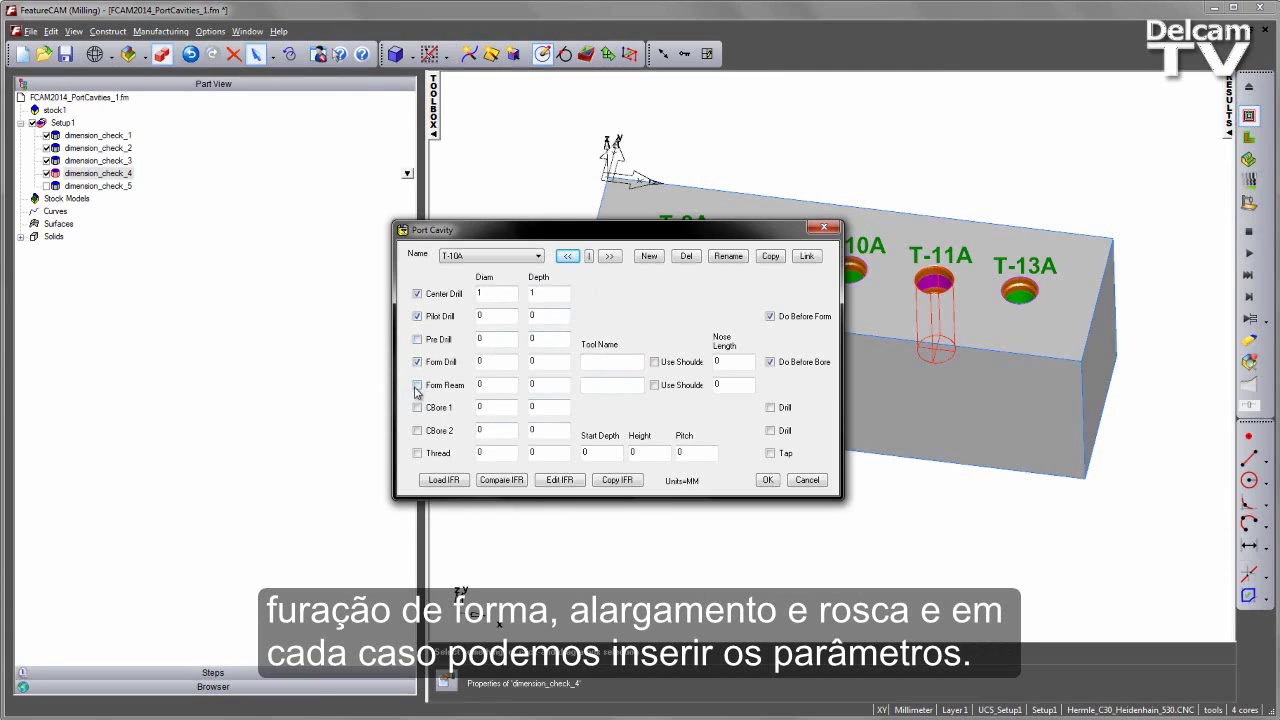
left_click(417, 453)
Step: Set the T-10A pilot drill to a diameter of 8 mm and a depth of 20 mm, and save the definition
double_click(554, 316)
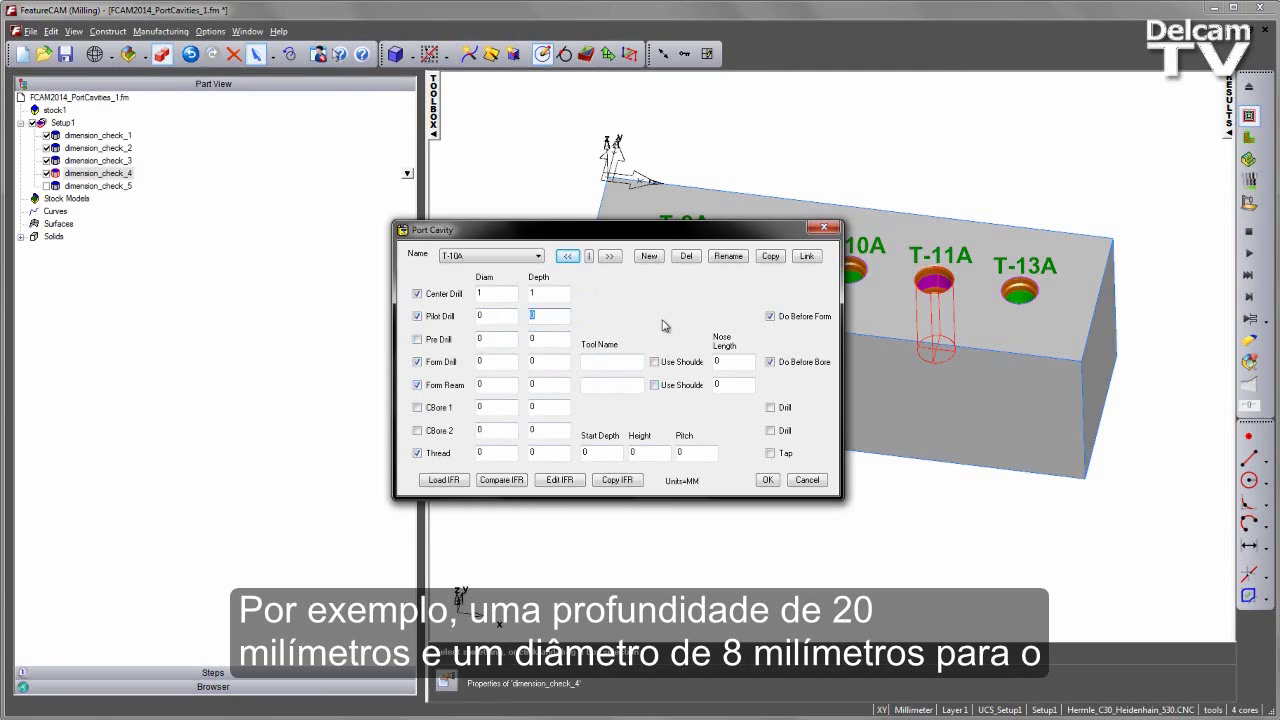
double_click(490, 318)
left_click(566, 316)
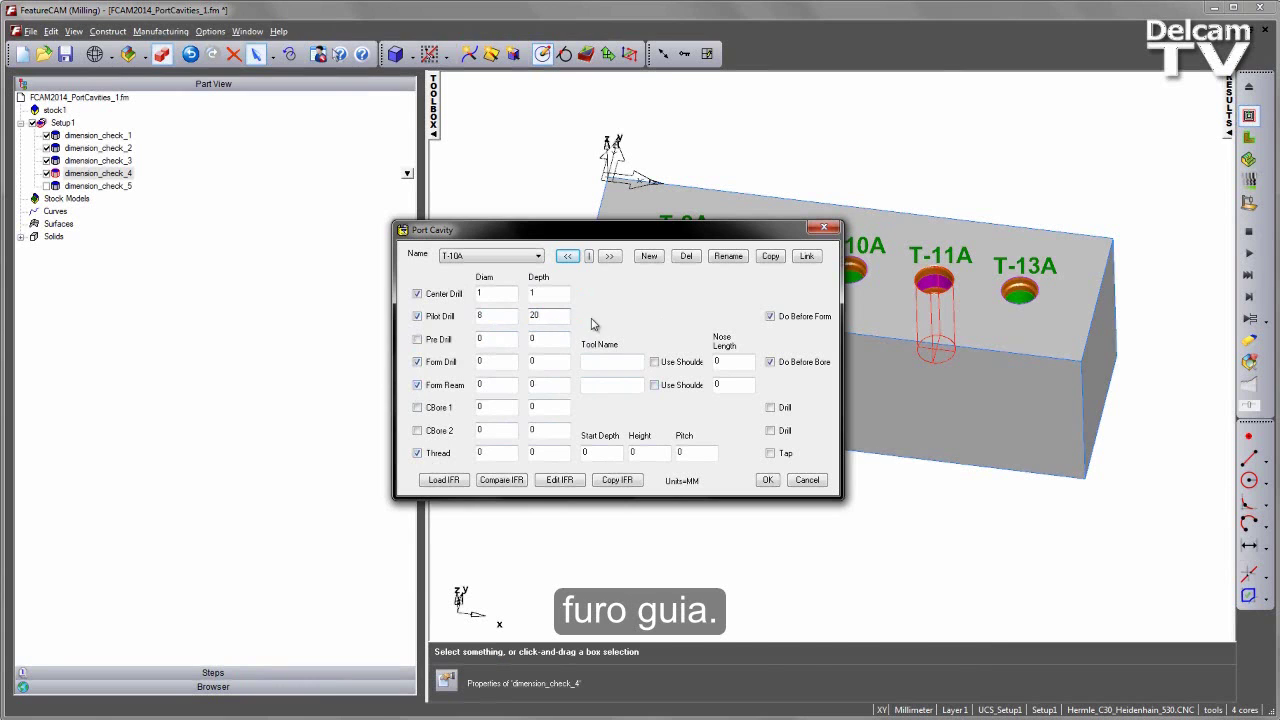
left_click(767, 480)
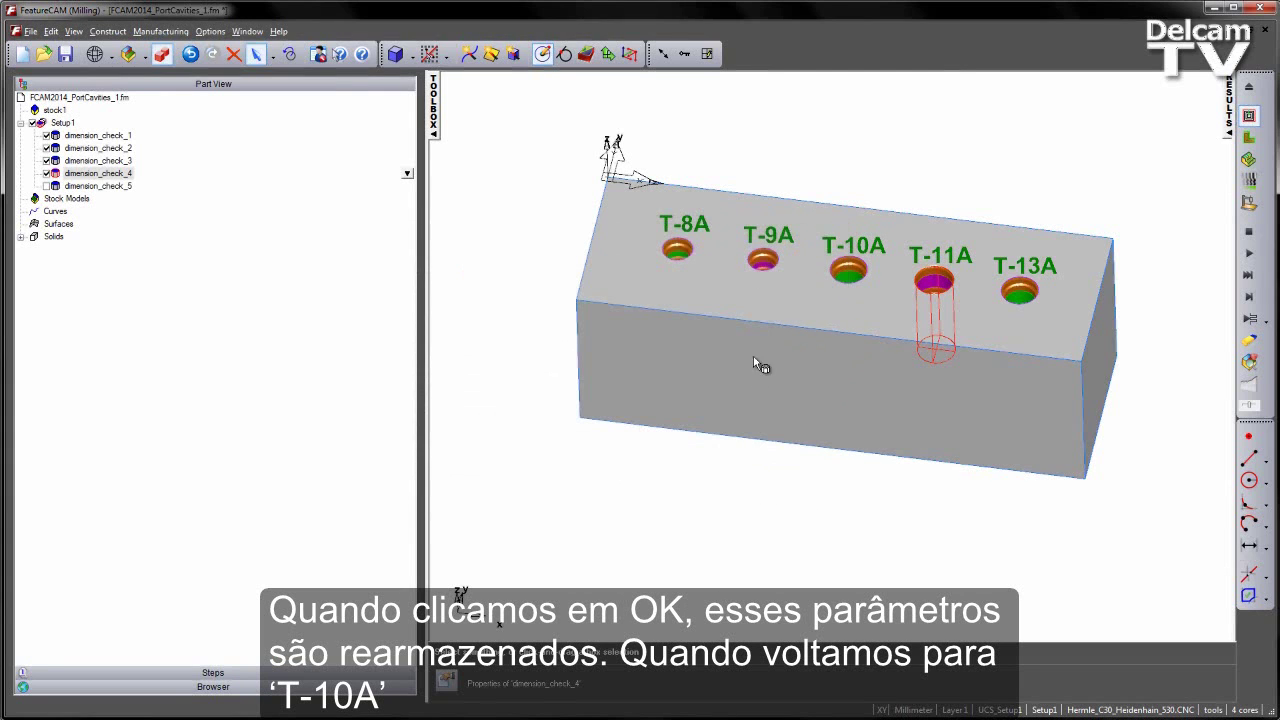
Step: Reopen the port cavity definitions and check the stored process parameters of T-10A
left_click(708, 54)
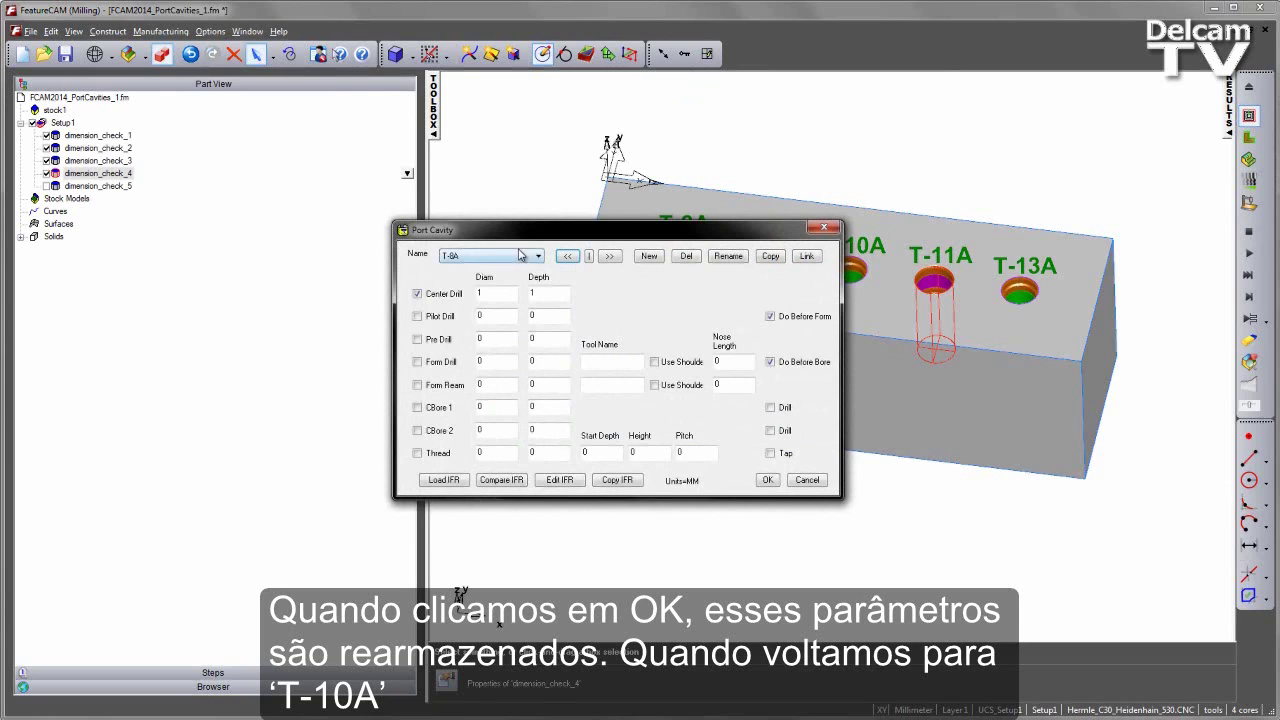
left_click(519, 255)
left_click(495, 290)
left_click(589, 256)
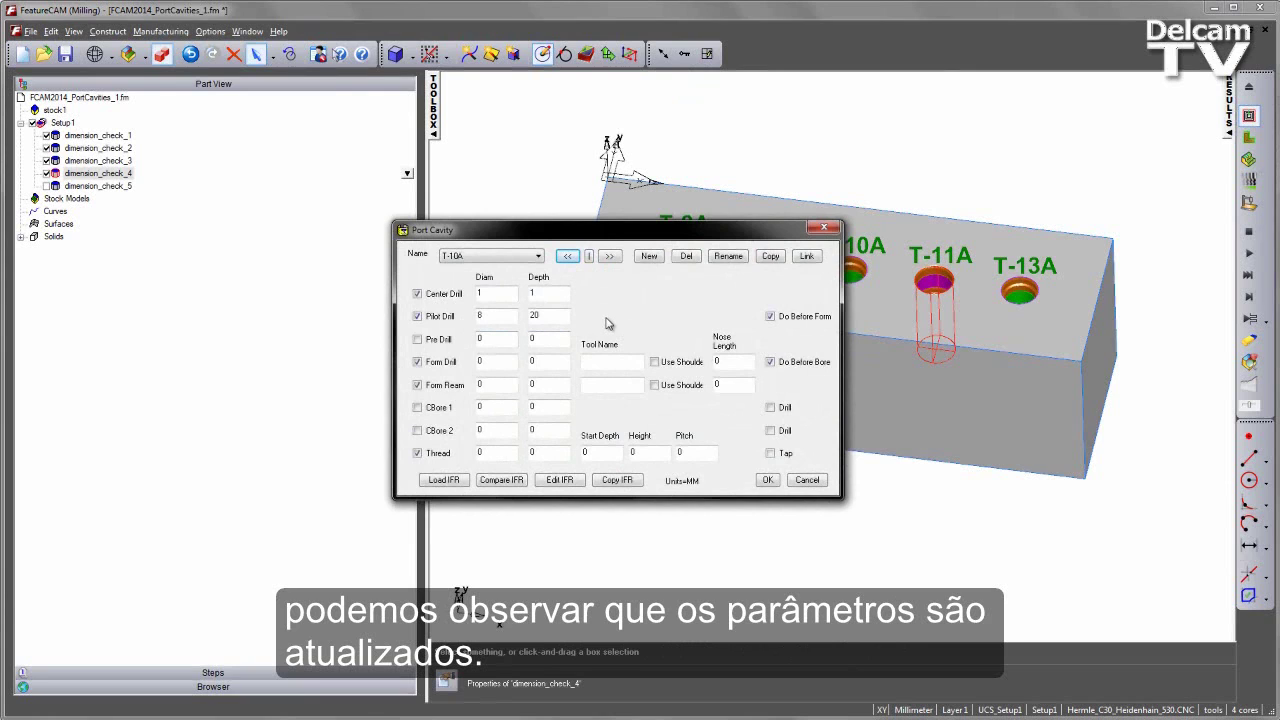
left_click(807, 480)
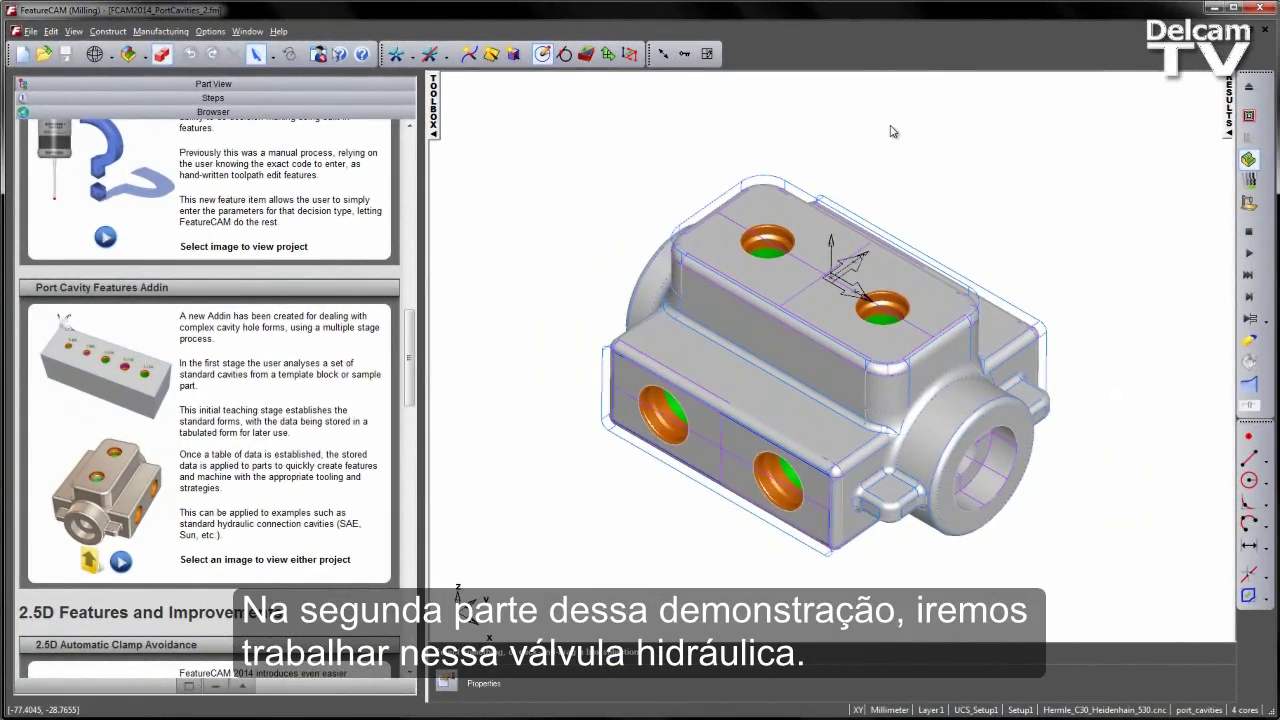
Step: Examine the hydraulic valve model and the existing features listed under its setups, such as round1 in Setup1
middle_click_drag(903, 460, 745, 352)
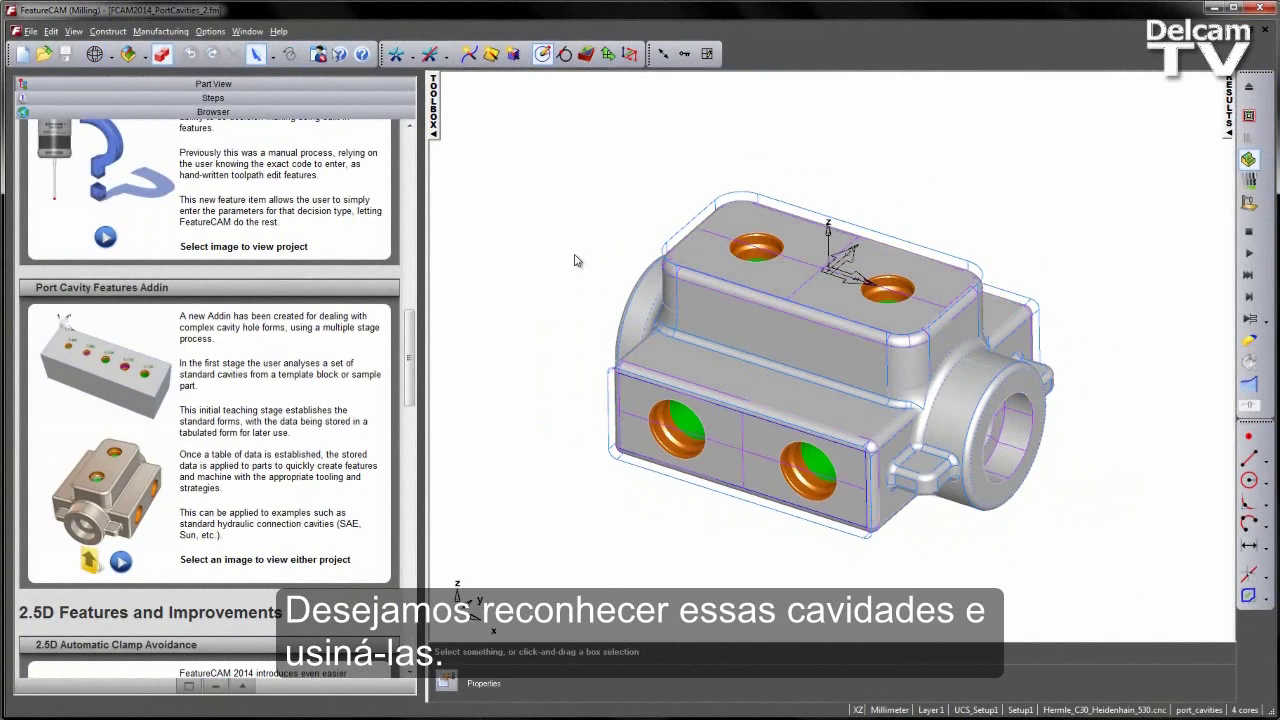
left_click(325, 88)
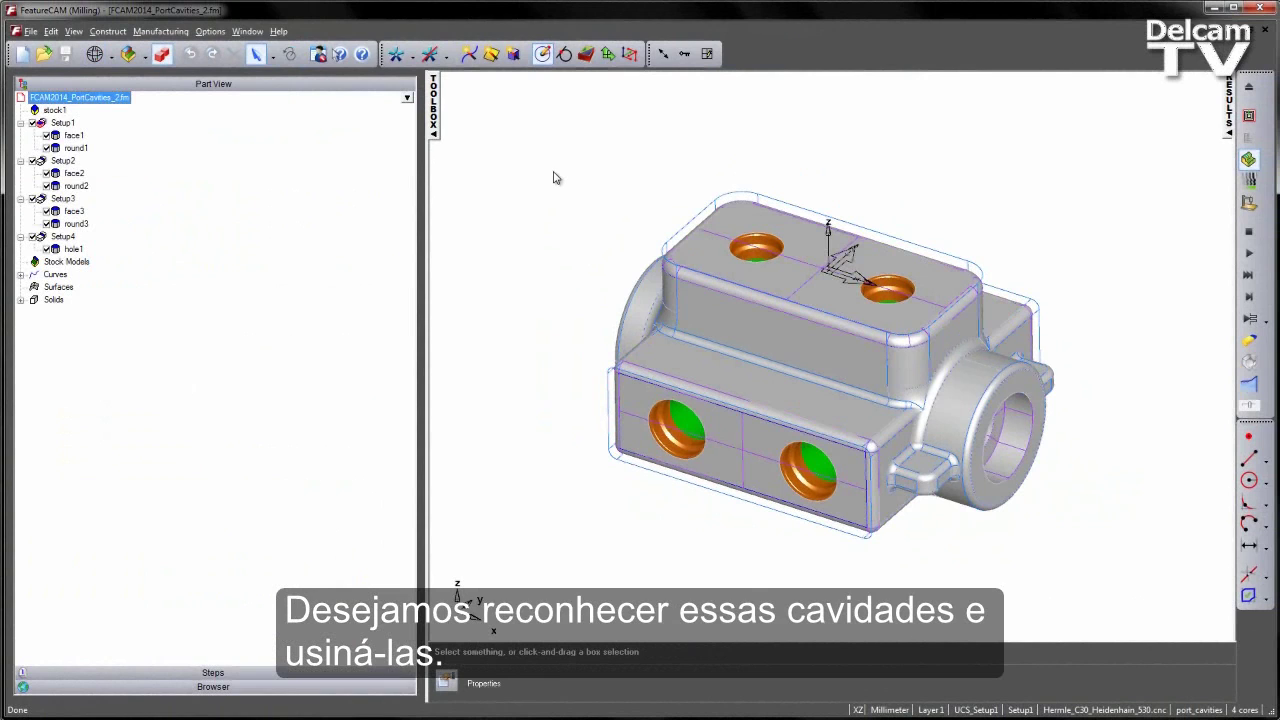
left_click(76, 147)
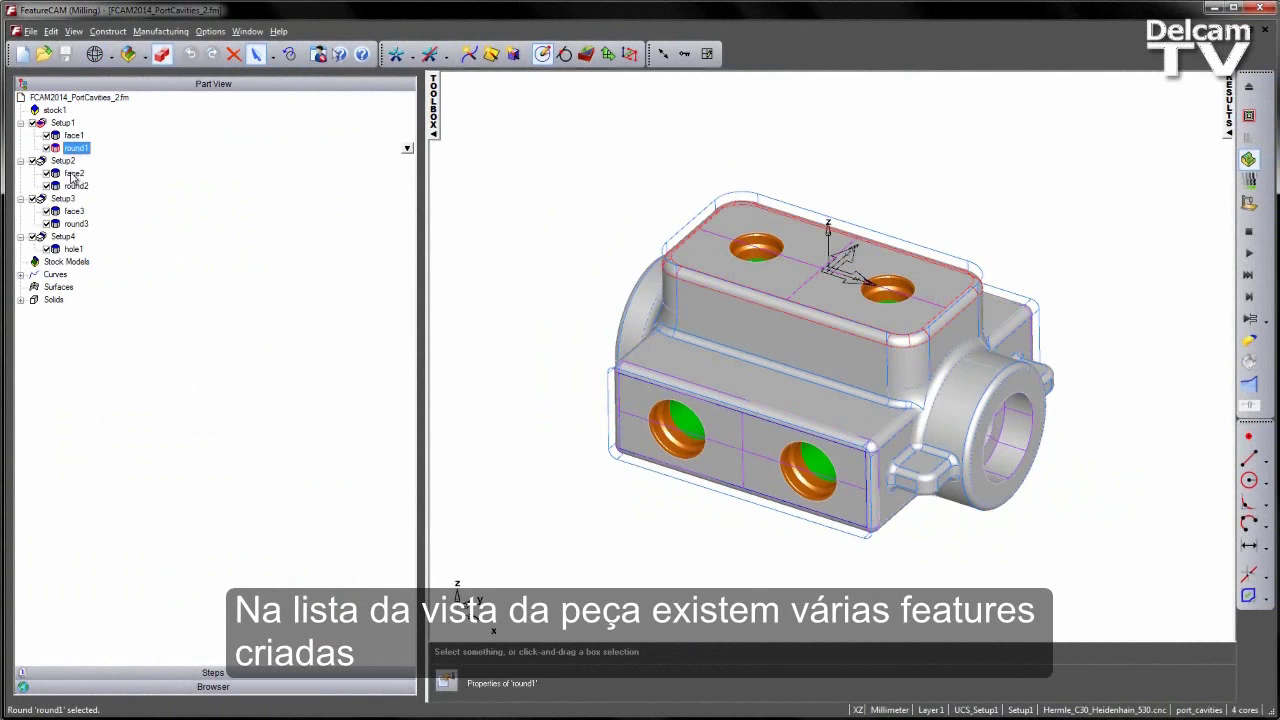
left_click(62, 122)
middle_click_drag(778, 228, 831, 246)
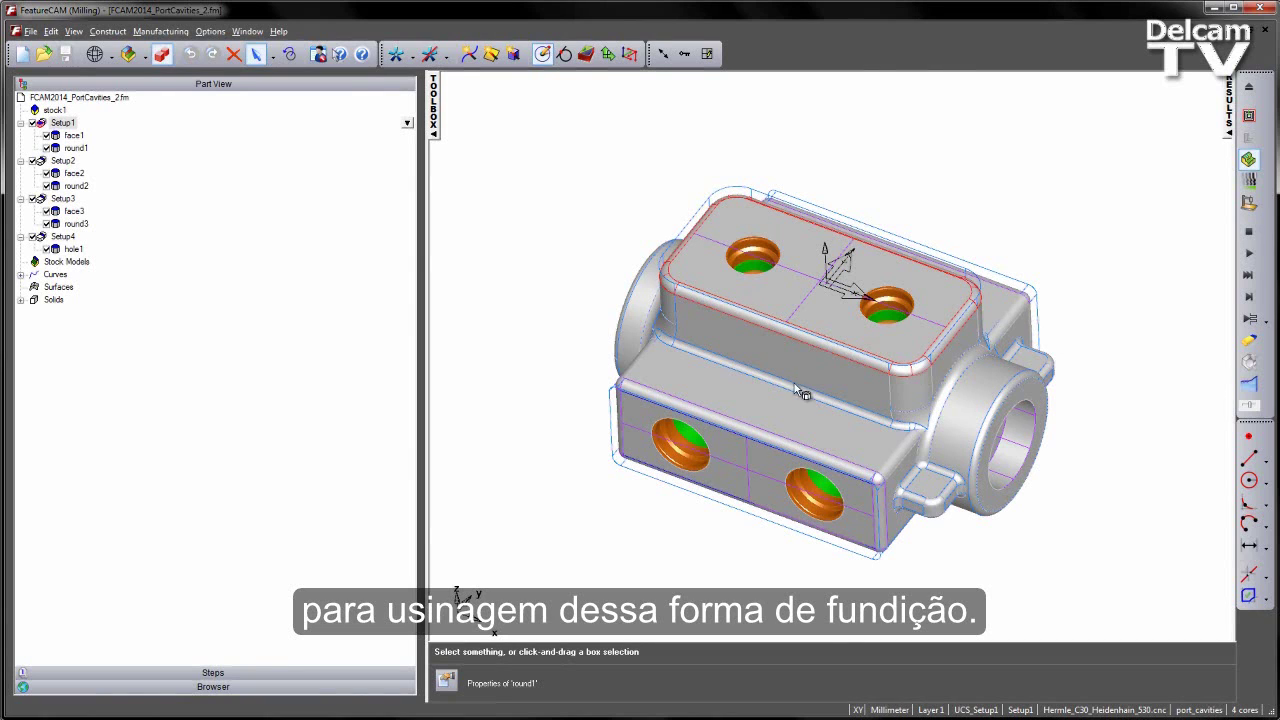
Step: Run the 3D machining simulation of the valve's existing features, inspect the machined part, and clear the simulation
left_click(1250, 256)
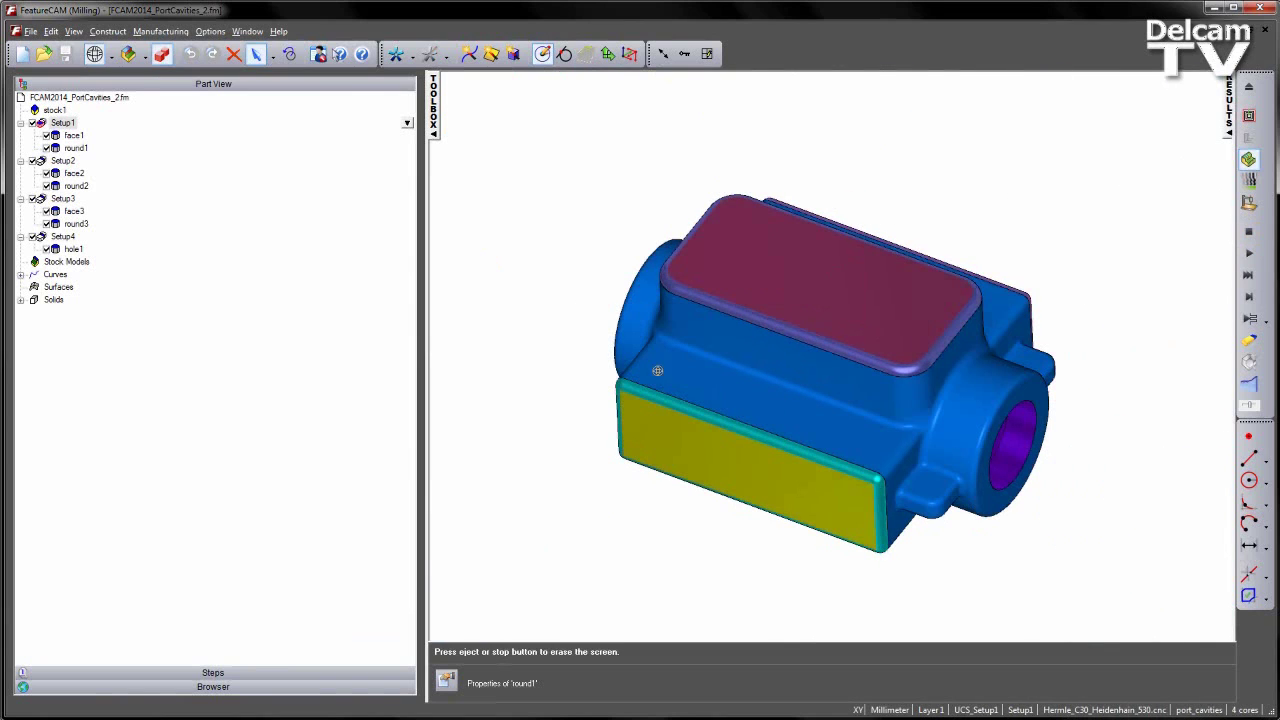
middle_click_drag(657, 371, 636, 389)
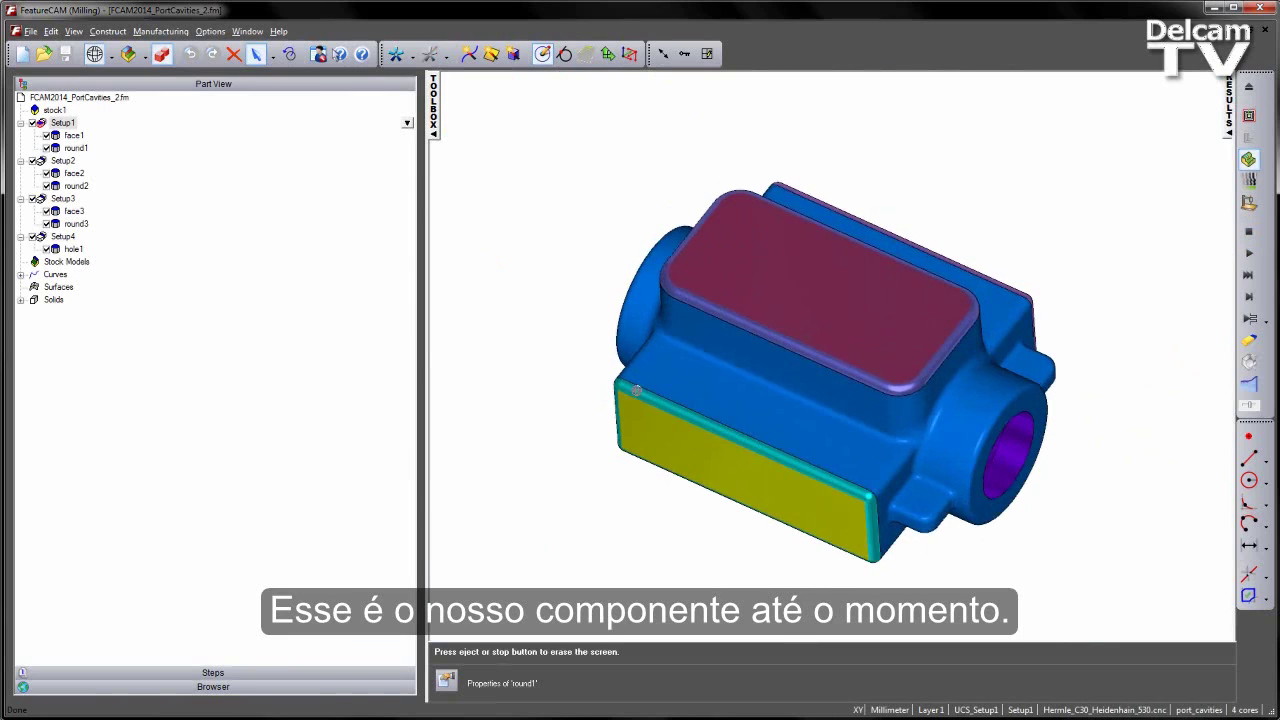
left_click(1248, 234)
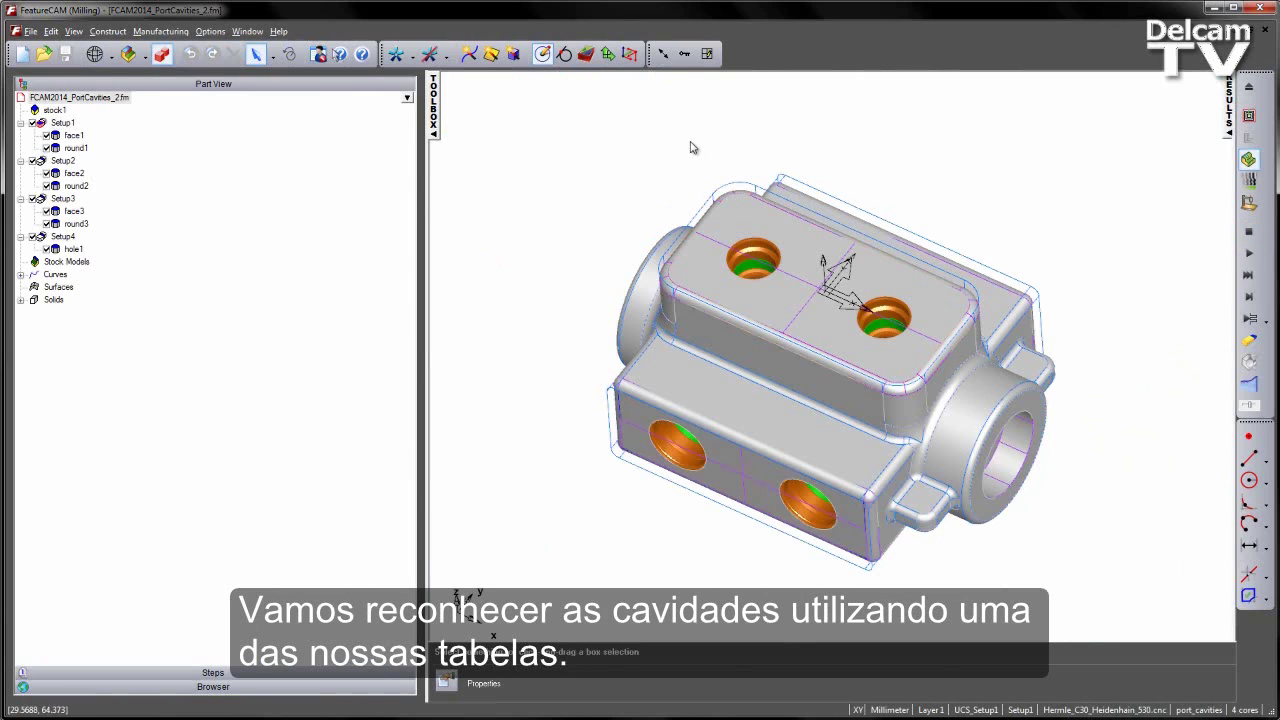
Step: Configure the port cavity add-in to activate Ports Only and use the 1 Sun (mm) table
left_click(684, 55)
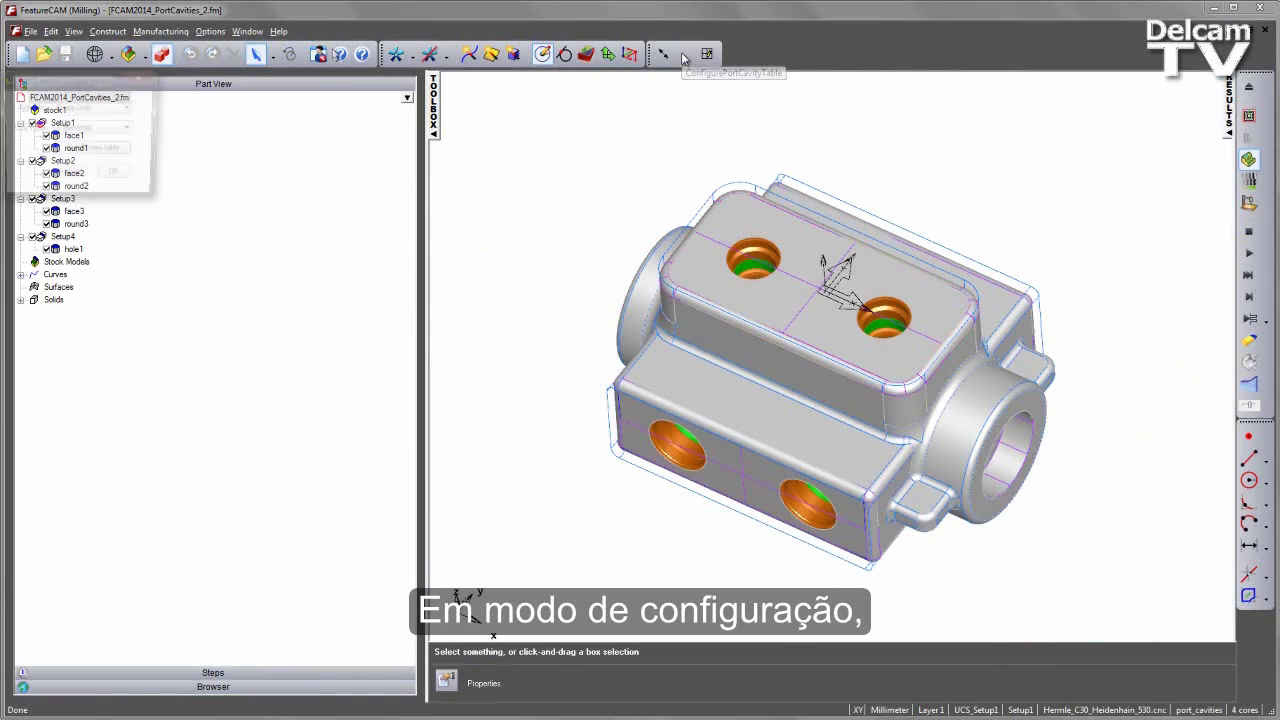
left_click_drag(84, 86, 240, 89)
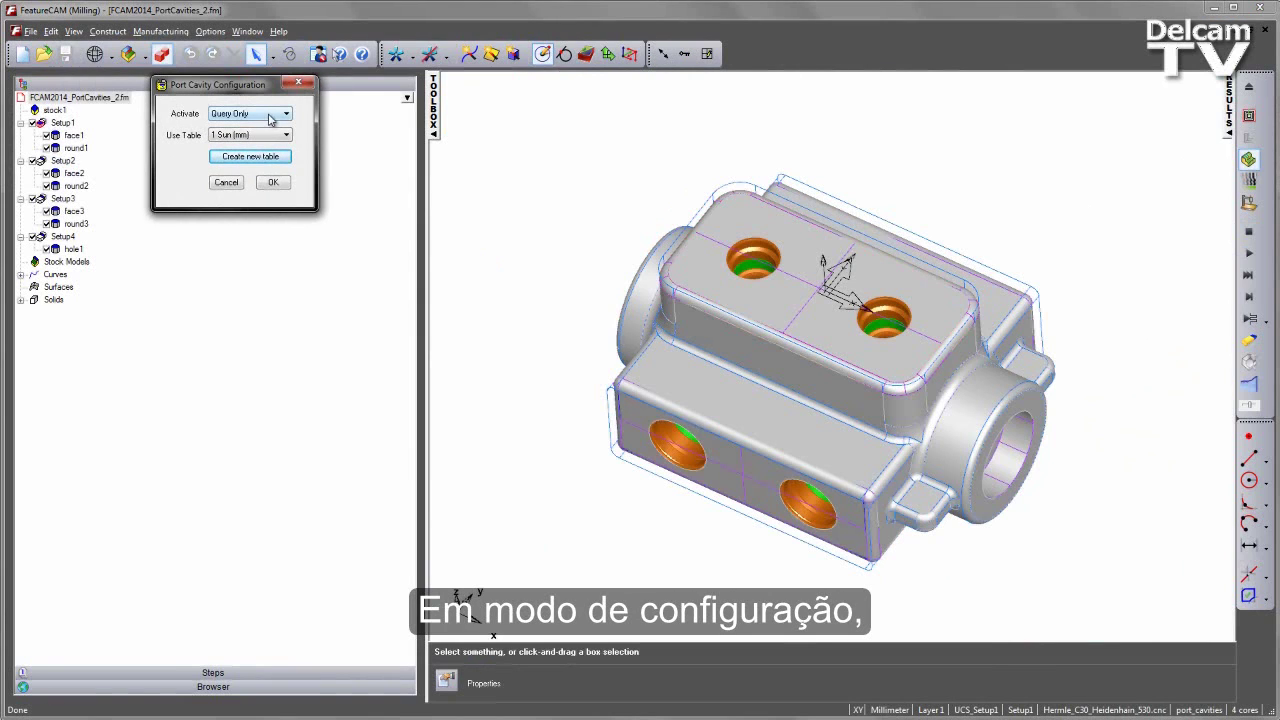
left_click(270, 118)
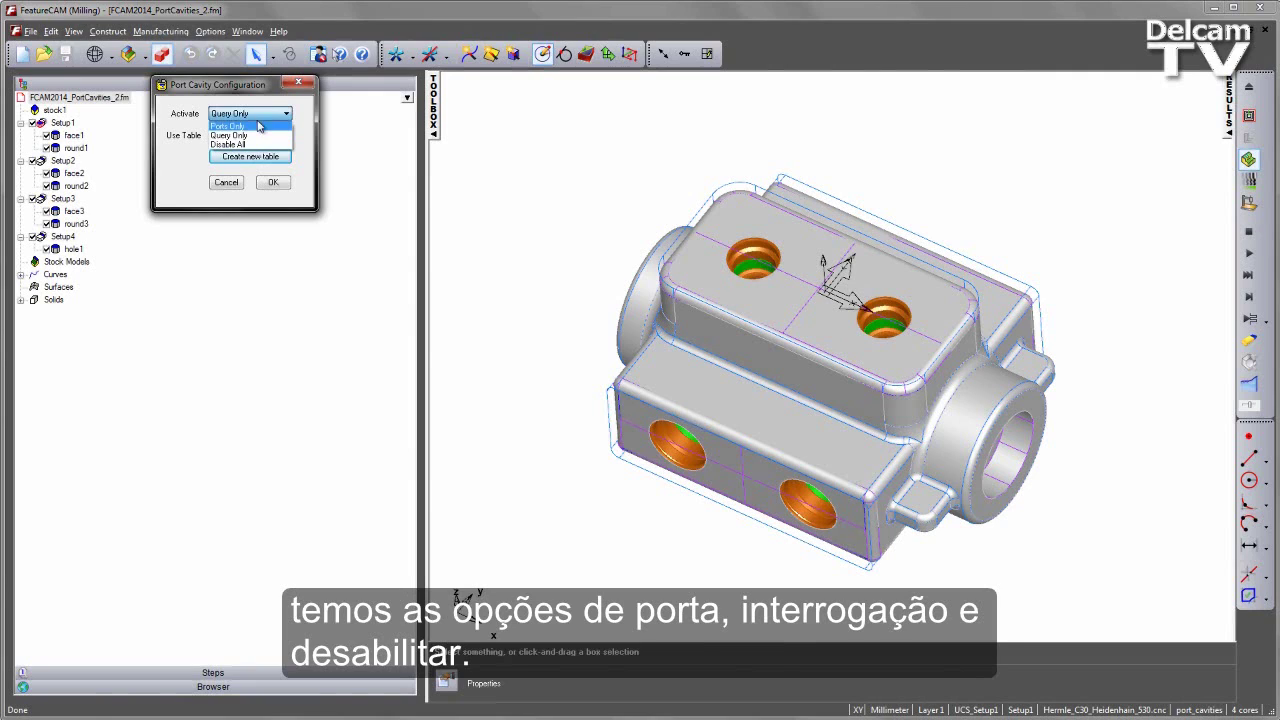
left_click(262, 126)
left_click(281, 135)
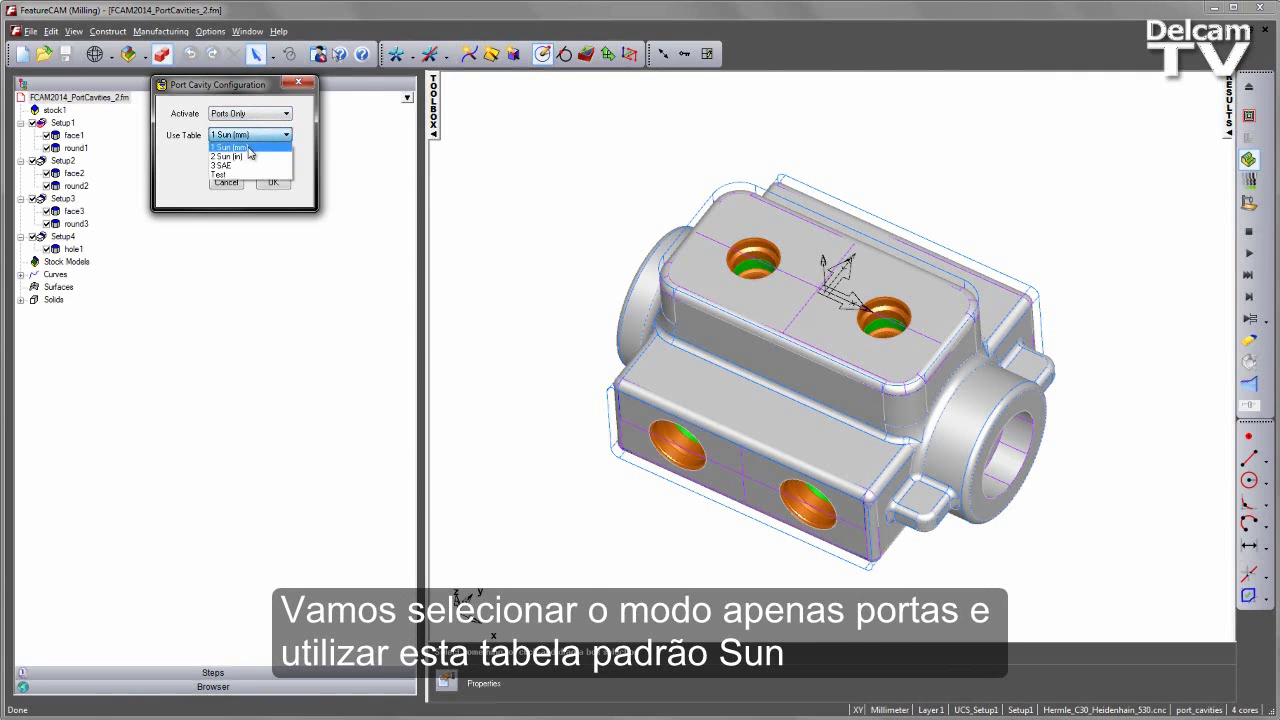
left_click(243, 101)
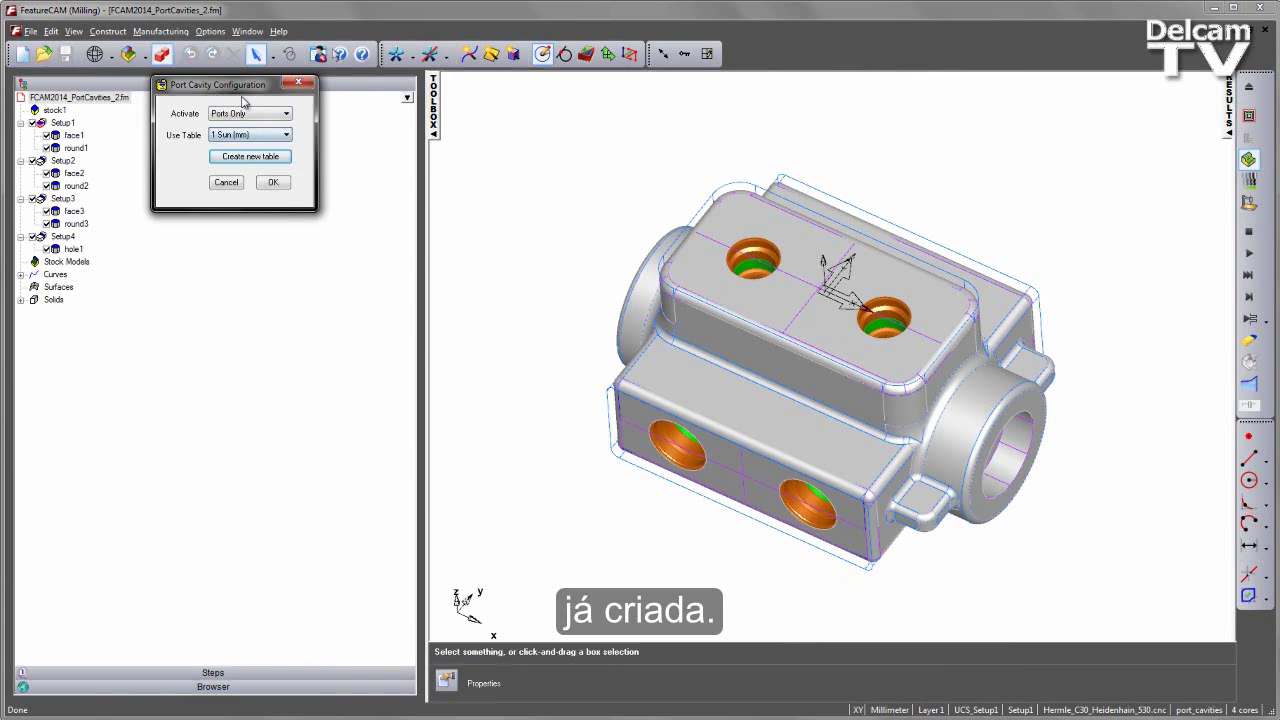
left_click(272, 182)
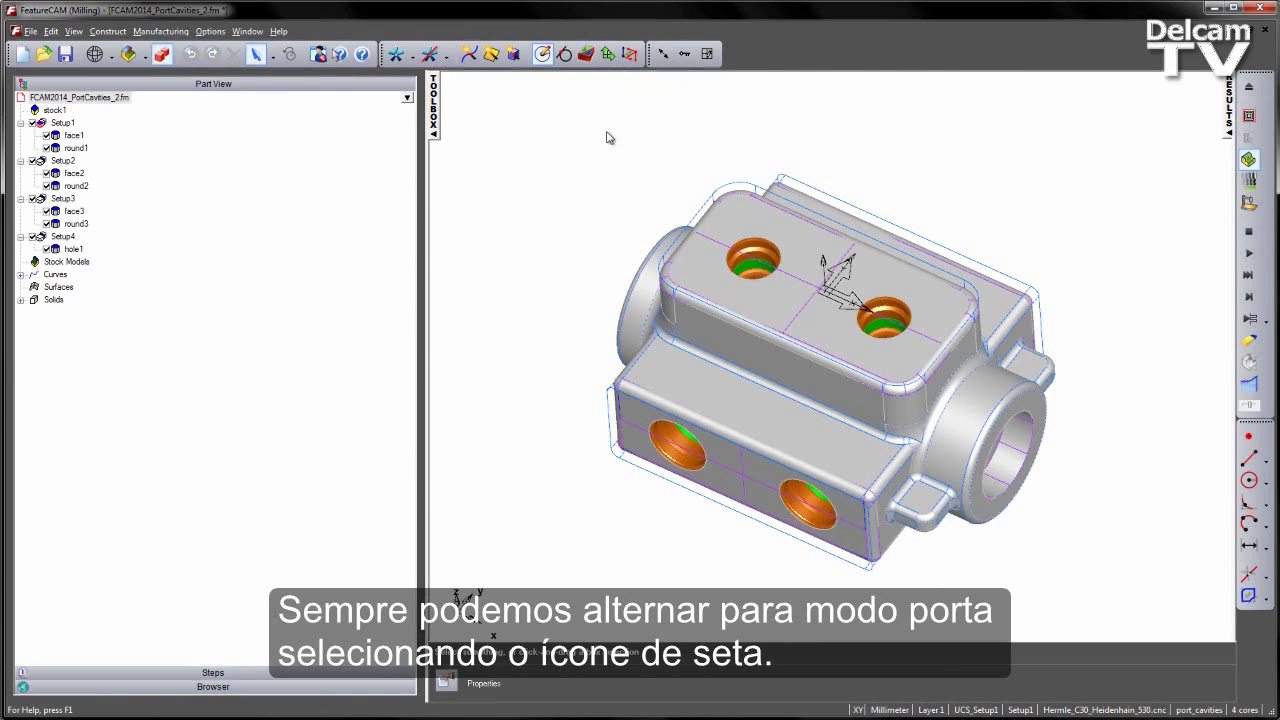
Step: Create hole features in Setup1 with FeatureRECOGNITION along the setup Z-axis, recognizing multiple holes and including all those found
left_click(585, 54)
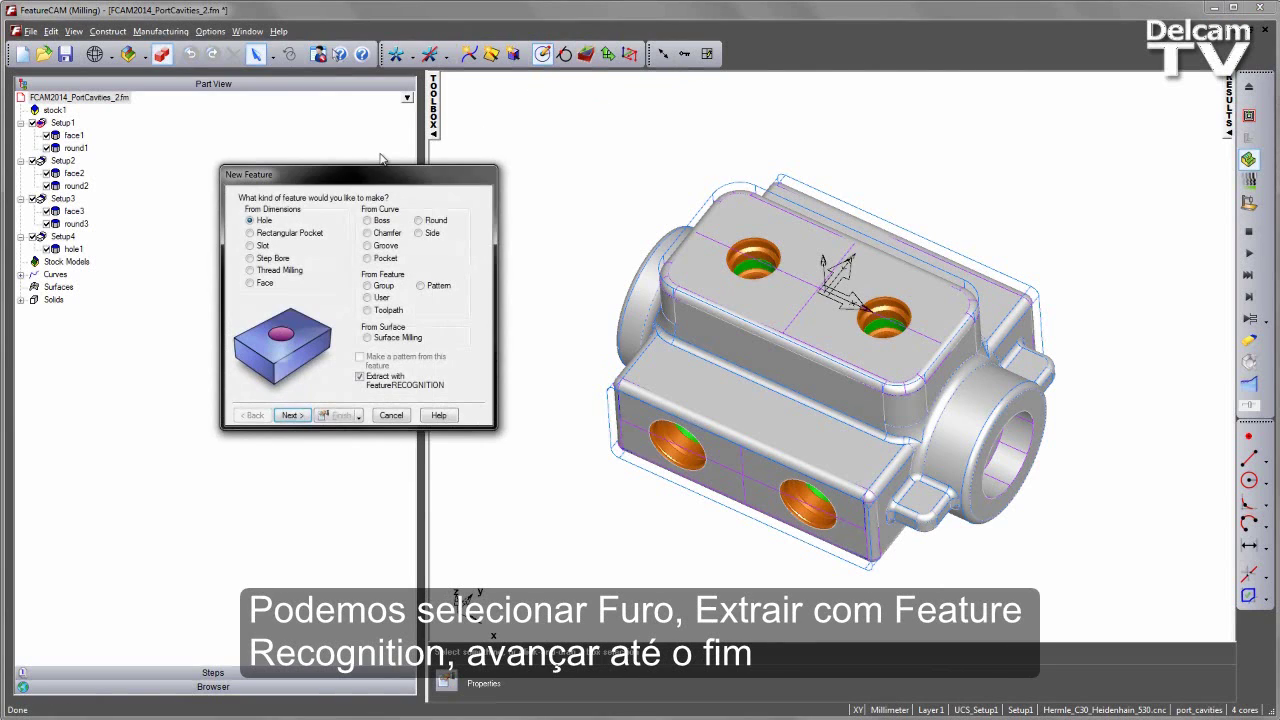
left_click(292, 416)
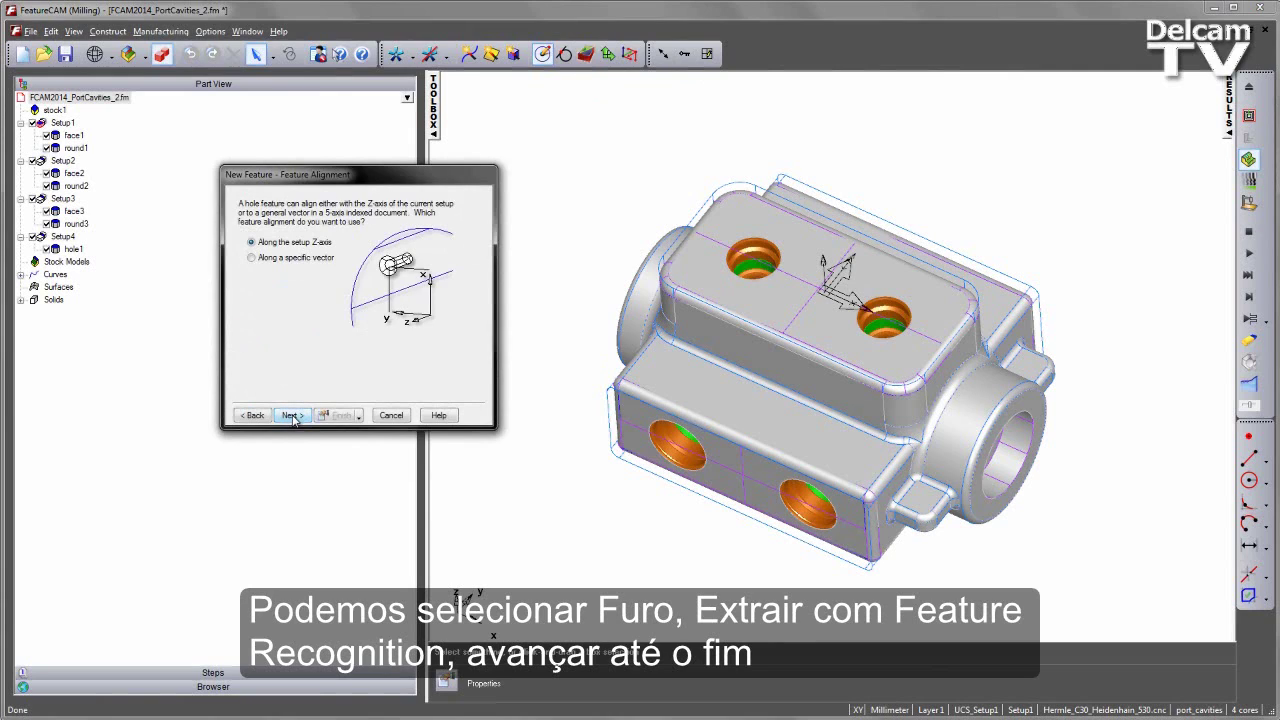
left_click(292, 416)
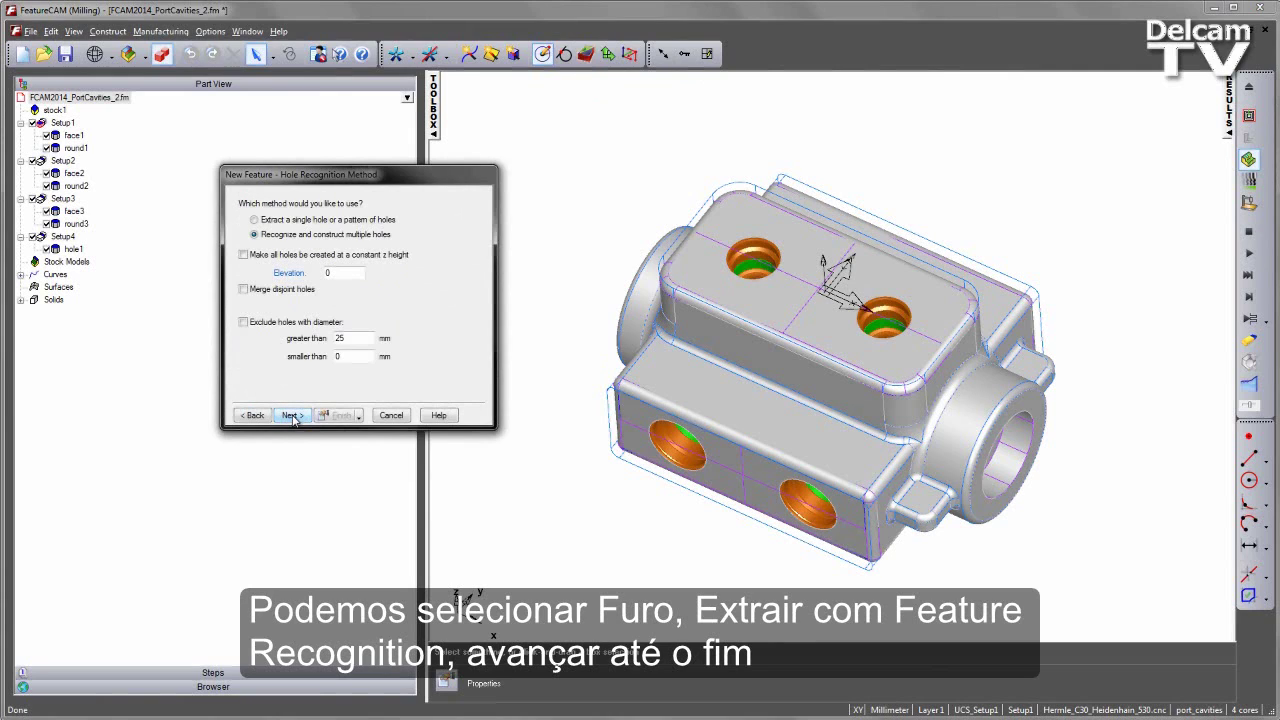
left_click(292, 416)
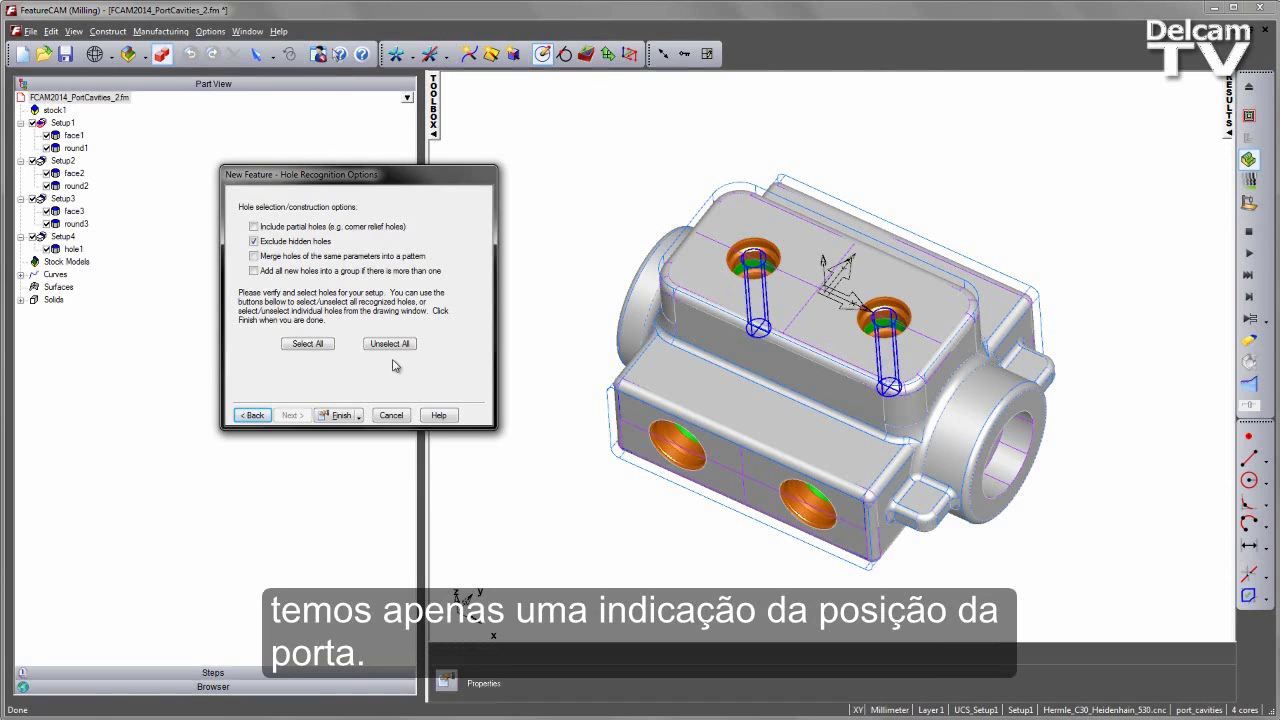
left_click(308, 344)
left_click(338, 415)
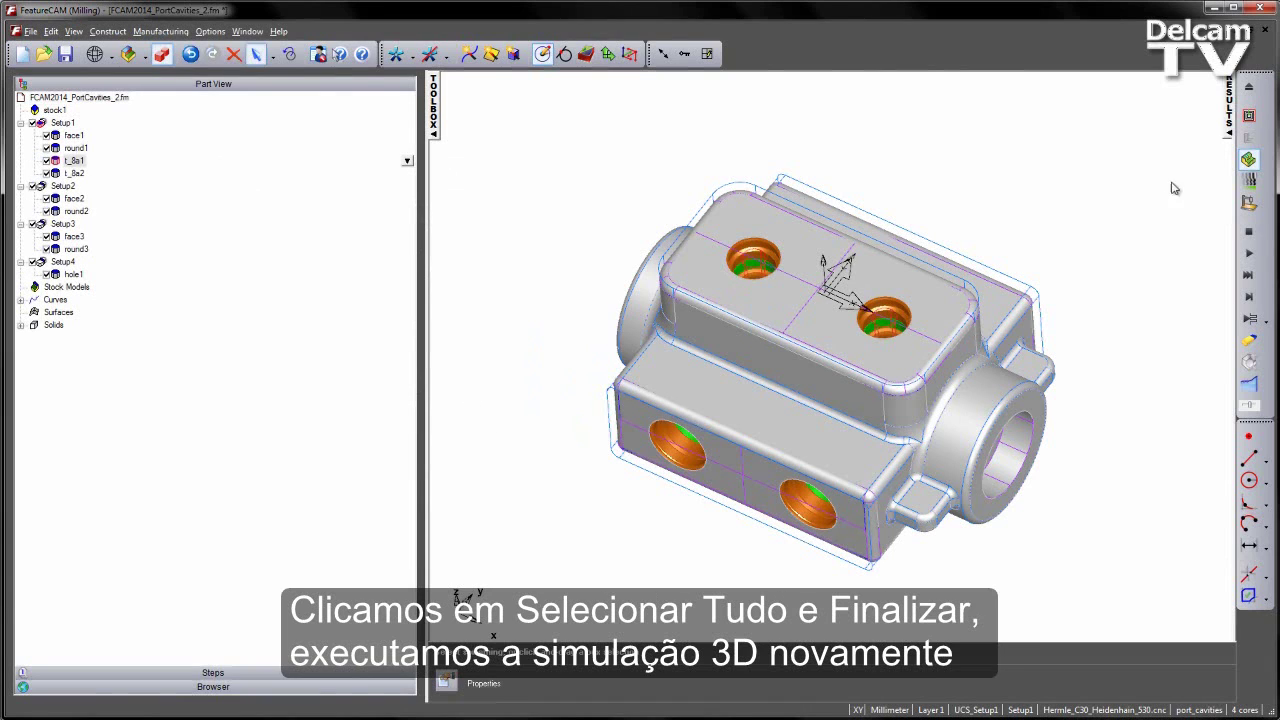
Step: Run the 3D simulation of the valve with the newly recognized port cavities
left_click(1248, 253)
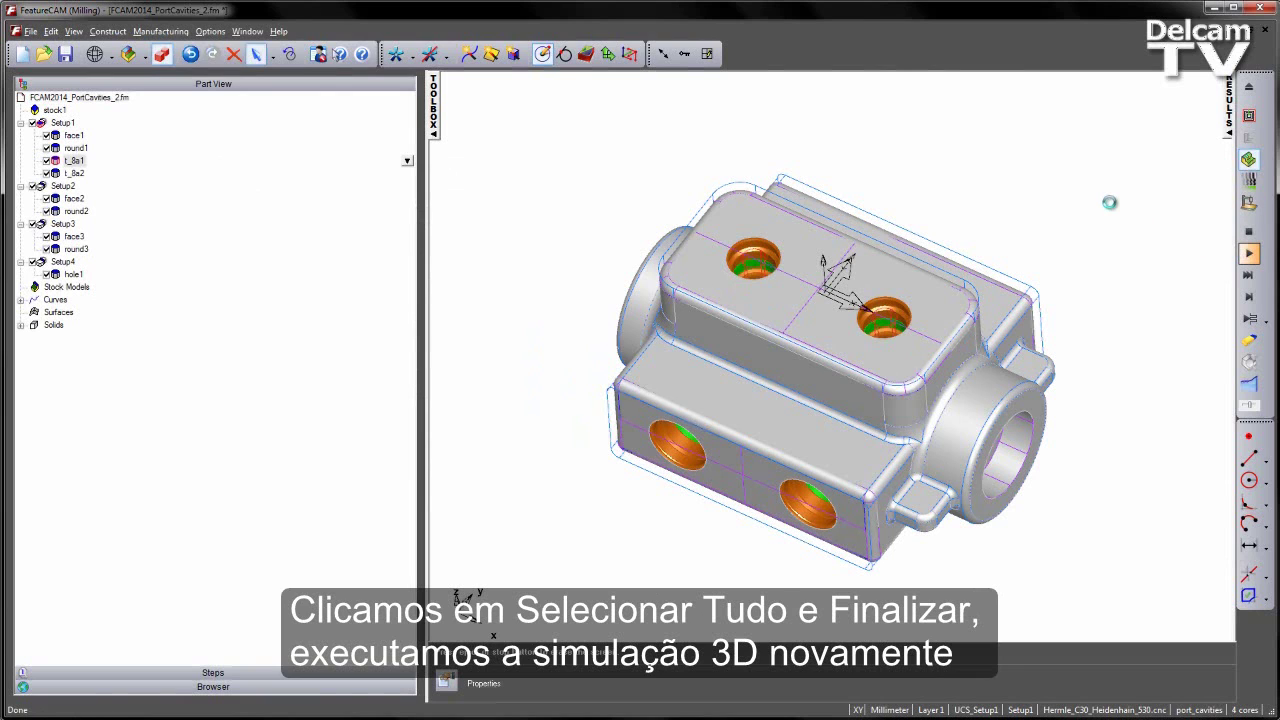